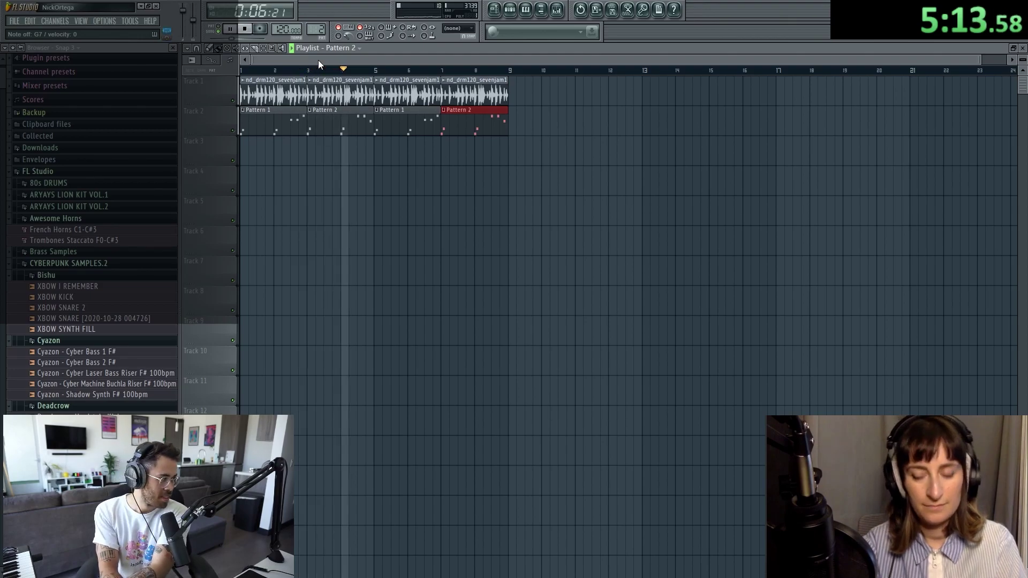
- Duplicate the OLIVER_muted_guitar_90_E clip on Track 4 so a second copy starts at bar 5, and open the guitar's channel settings
key(space)
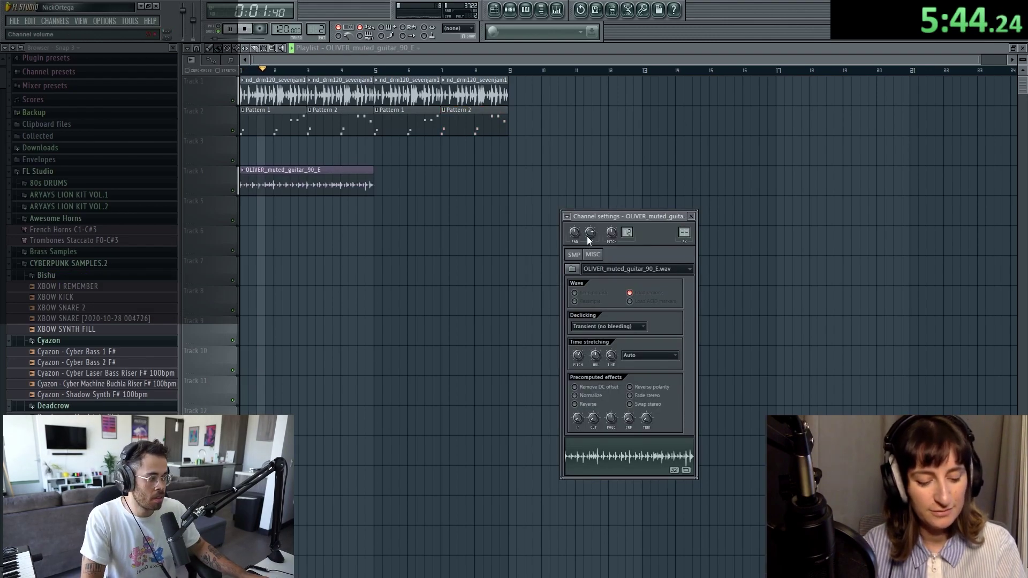
scroll(307, 67, up, 3)
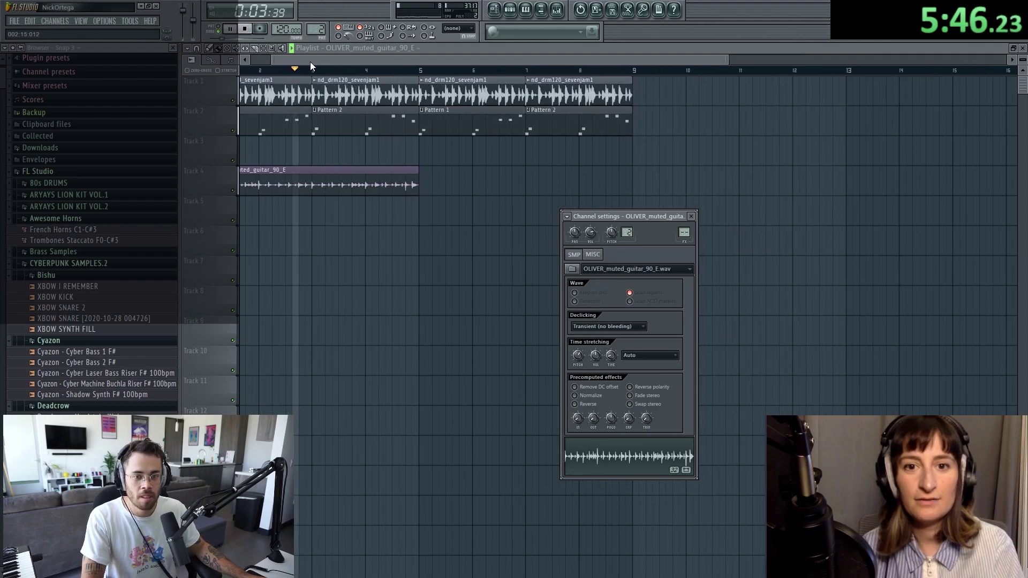
click(435, 241)
ctrl+click(391, 184)
key(ctrl+b)
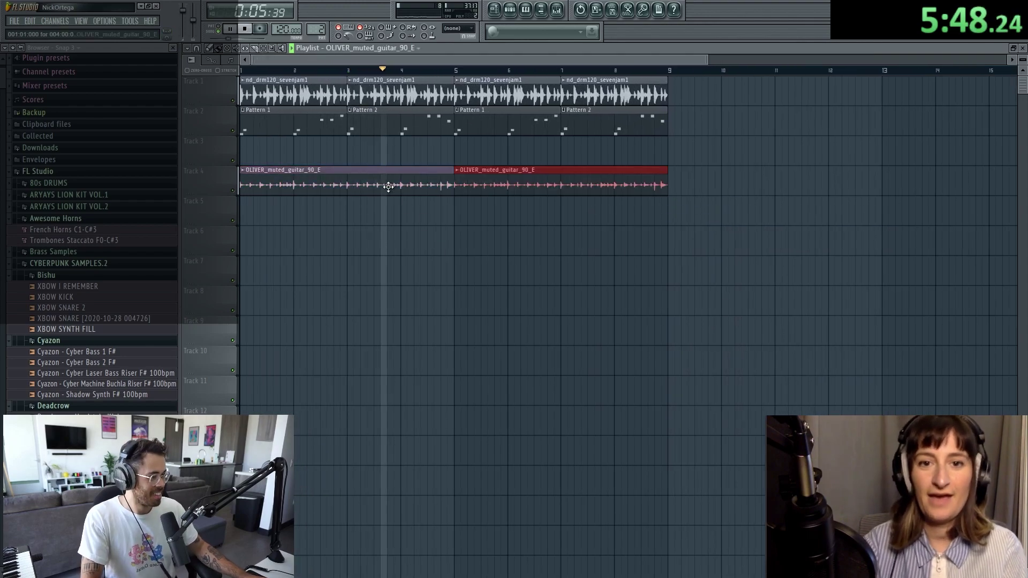
double_click(378, 181)
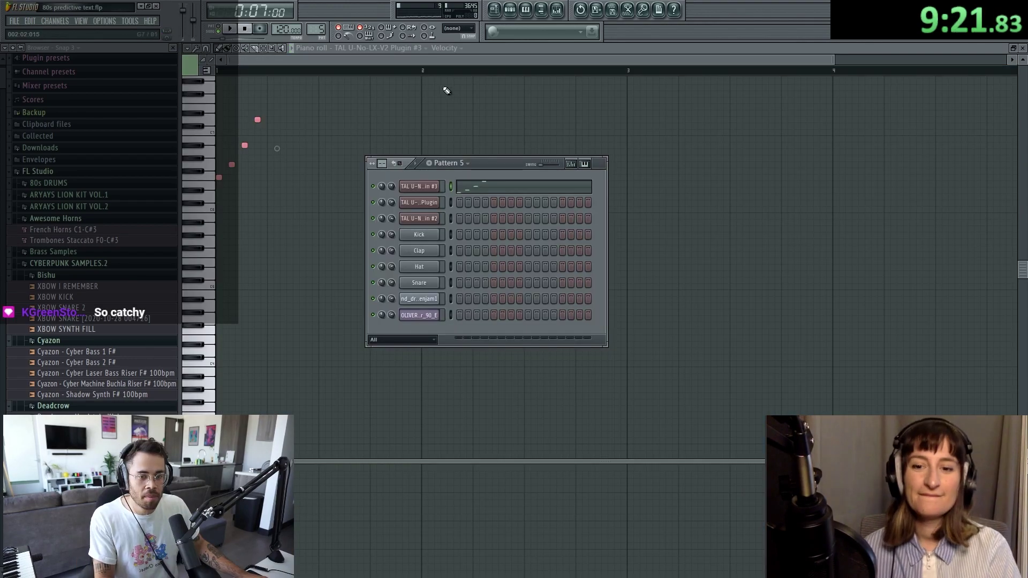
- Return to the playlist, move the KSHMR_Crash_04 clip to bar 9 on Track 8, and open its channel settings
key(F6)
click(1023, 48)
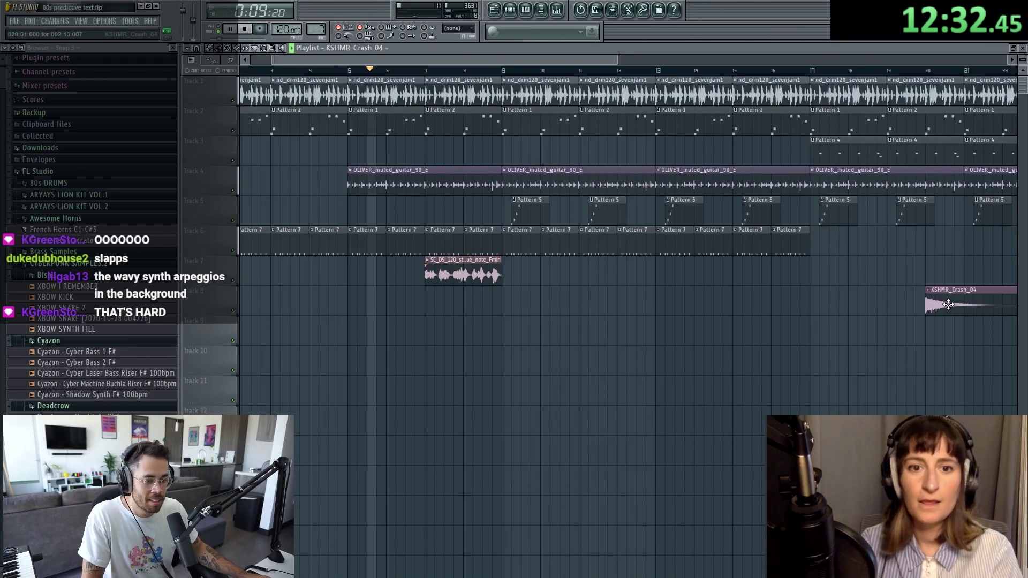
drag(953, 300, 530, 323)
double_click(531, 300)
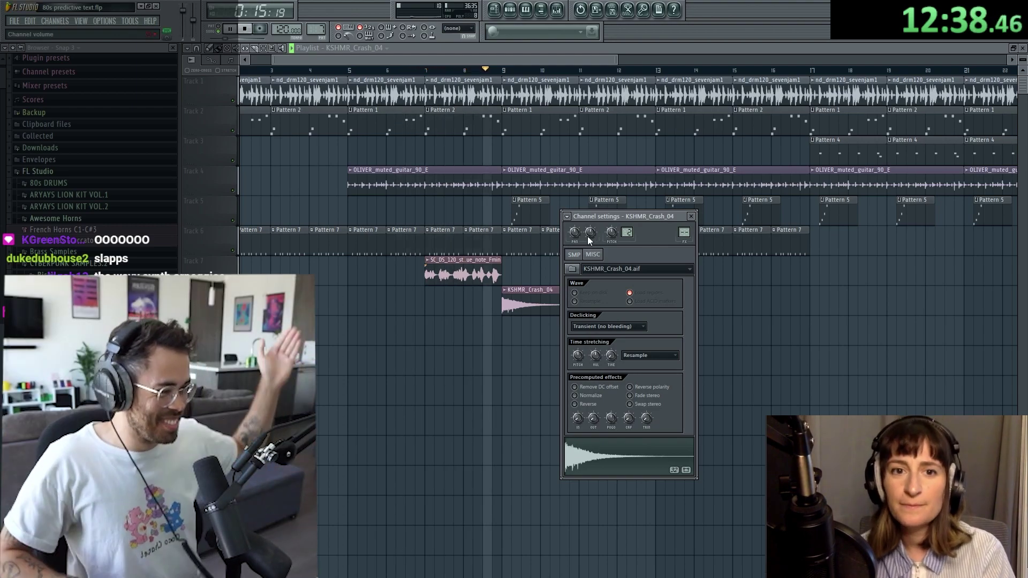
key(space)
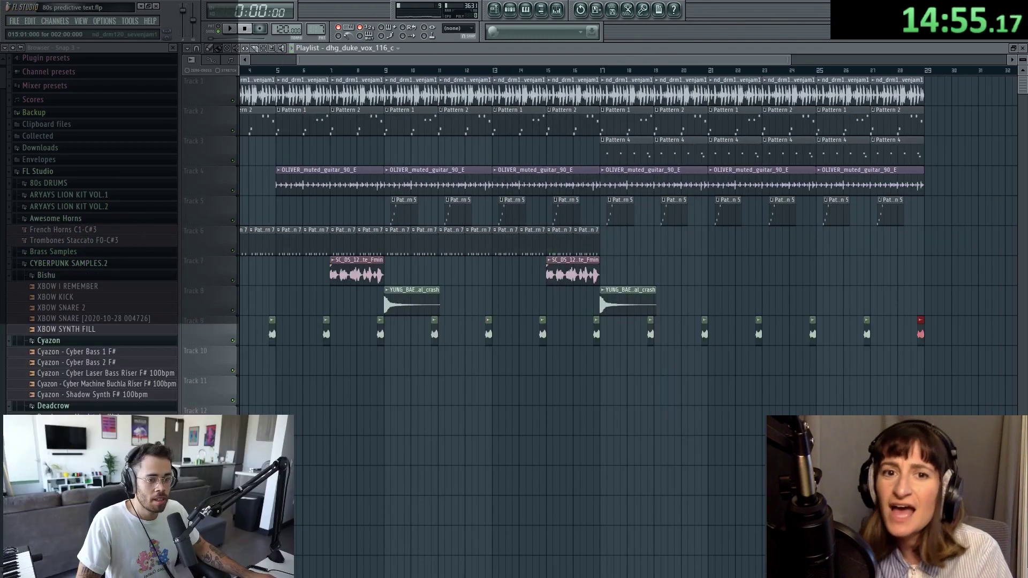
- Open the channel rack and switch its channel display filter away from Audio clips
scroll(292, 81, down, 3)
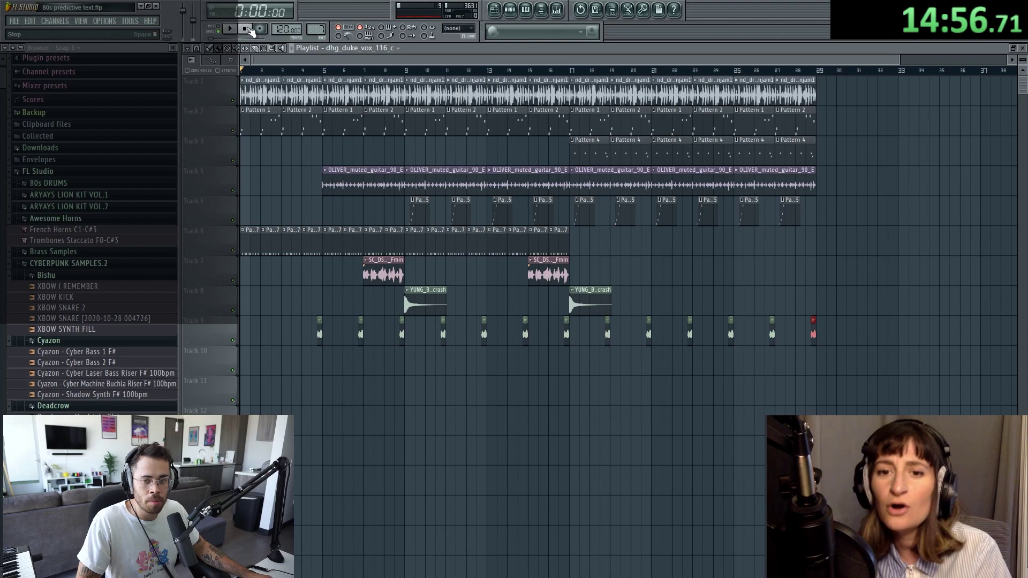
click(456, 146)
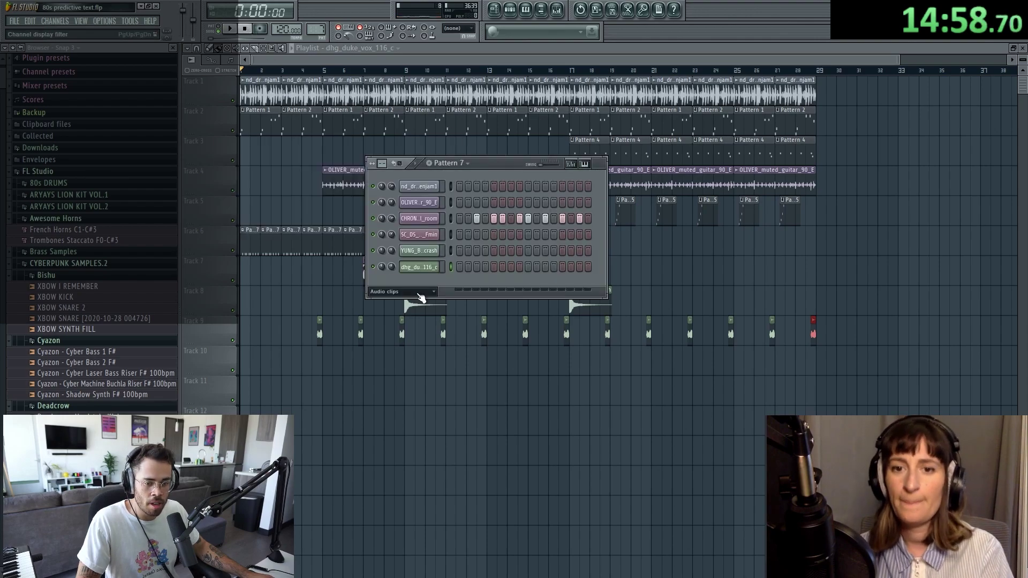
click(421, 292)
click(427, 220)
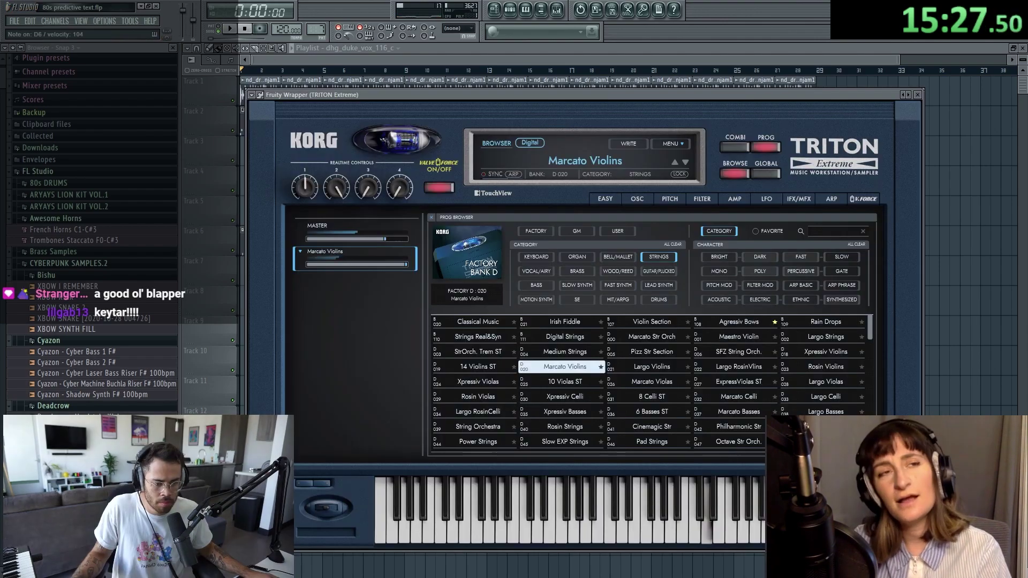
- Audition the Largo Violins program in TRITON Extreme and settle on Marcato Violins
click(652, 366)
click(565, 366)
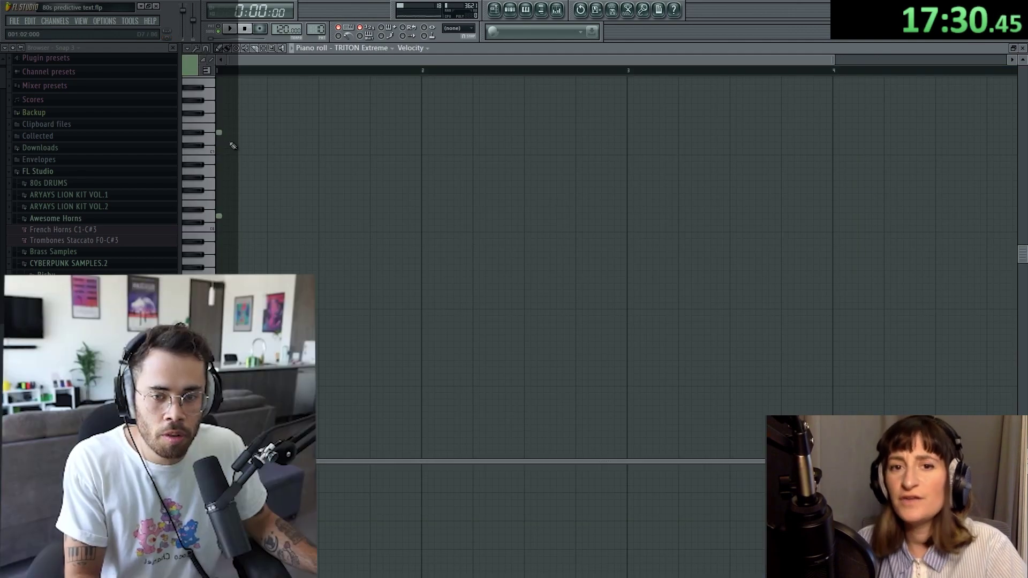
- Lengthen the lower TRITON Extreme note in the piano roll to about one bar, and return to the playlist
drag(221, 217, 419, 216)
key(F6)
key(F5)
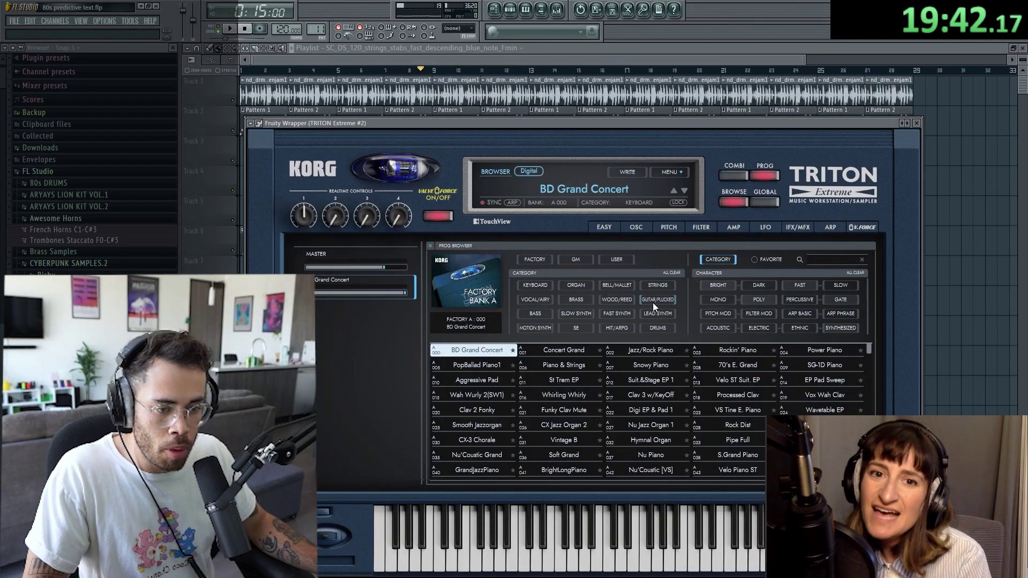
- Filter the second TRITON Extreme's program browser by the Brass category and load the program in the first column's second row
click(574, 303)
click(477, 365)
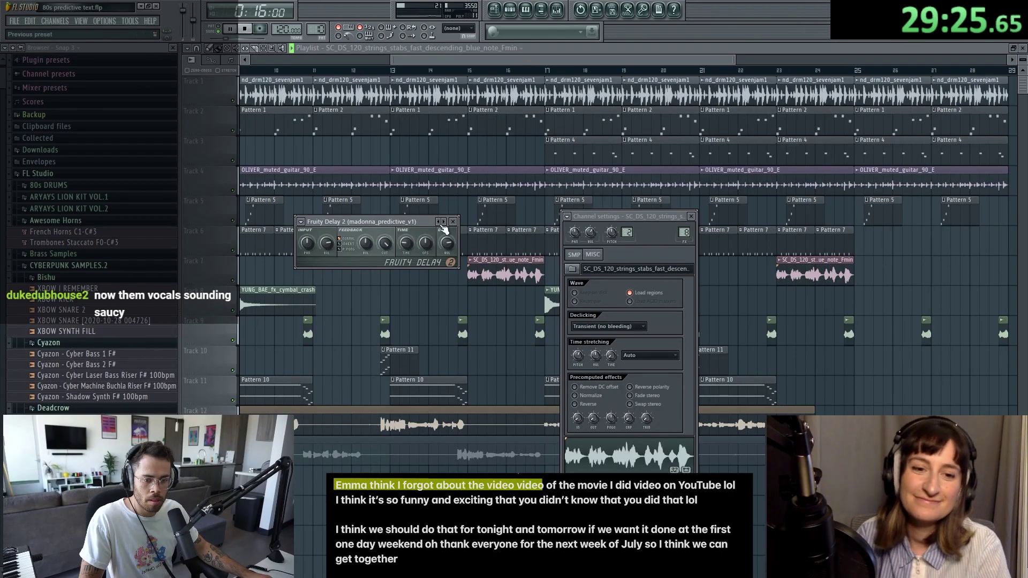
- Close the Fruity Delay 2 effect window of the madonna_predictive_v1 vocal and go back to the arrangement
click(453, 222)
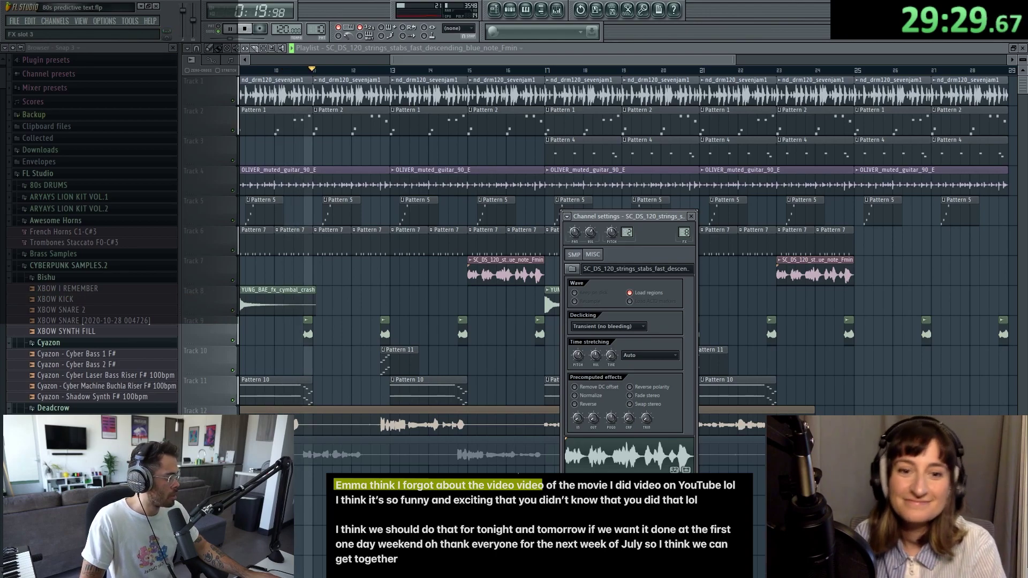
click(551, 431)
scroll(637, 274, left, 5)
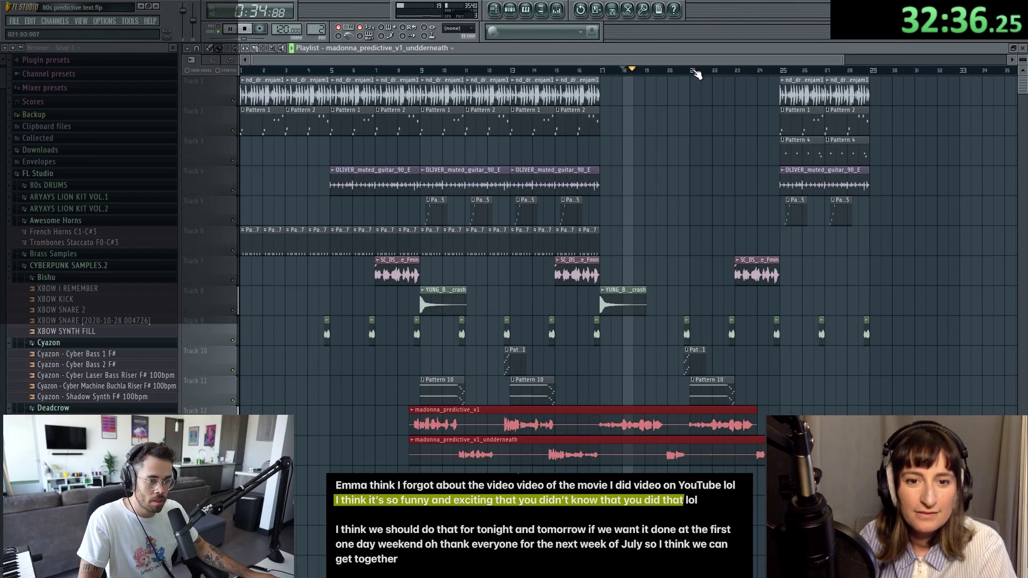
- Shorten the SC_DS_120 strings stabs clip at bar 23 on Track 7 to end just past bar 24, and stop playback
scroll(696, 74, up, 5)
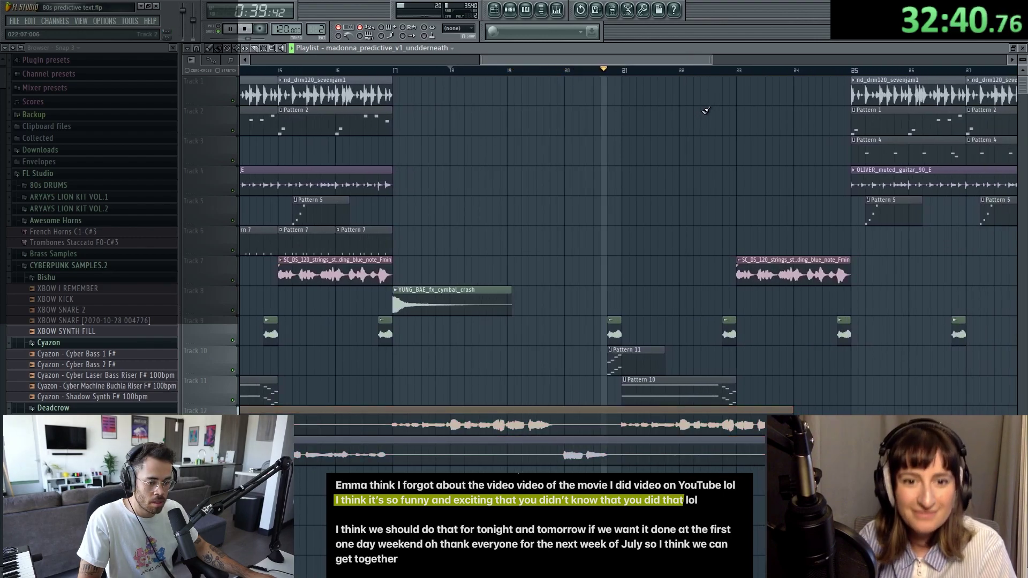
scroll(662, 67, down, 3)
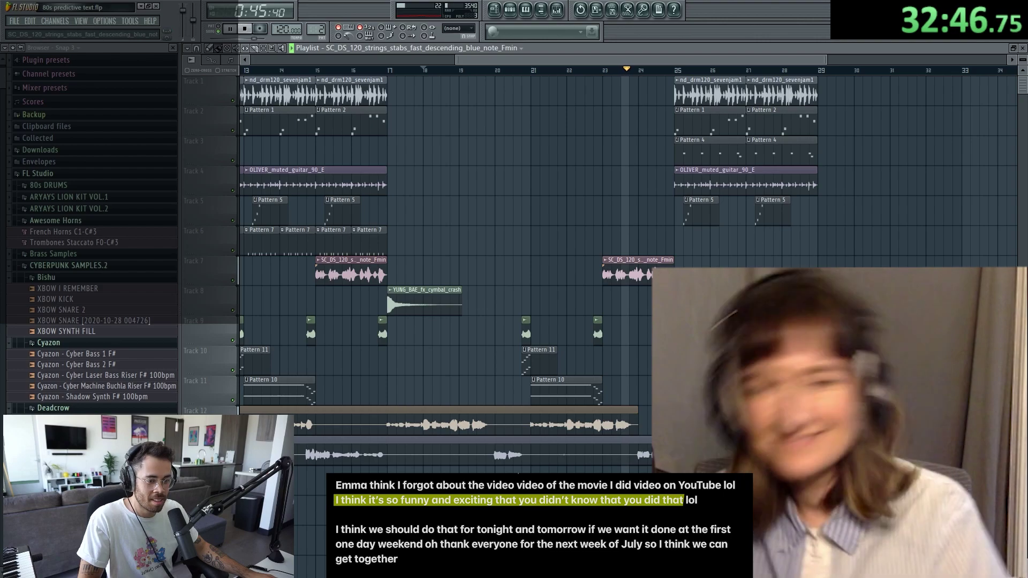
drag(674, 278, 644, 285)
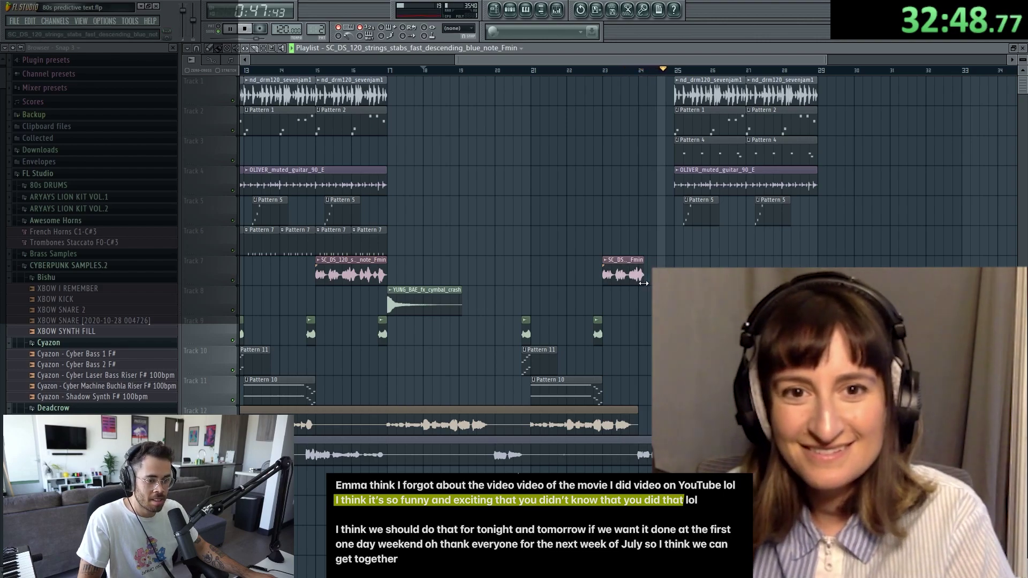
key(space)
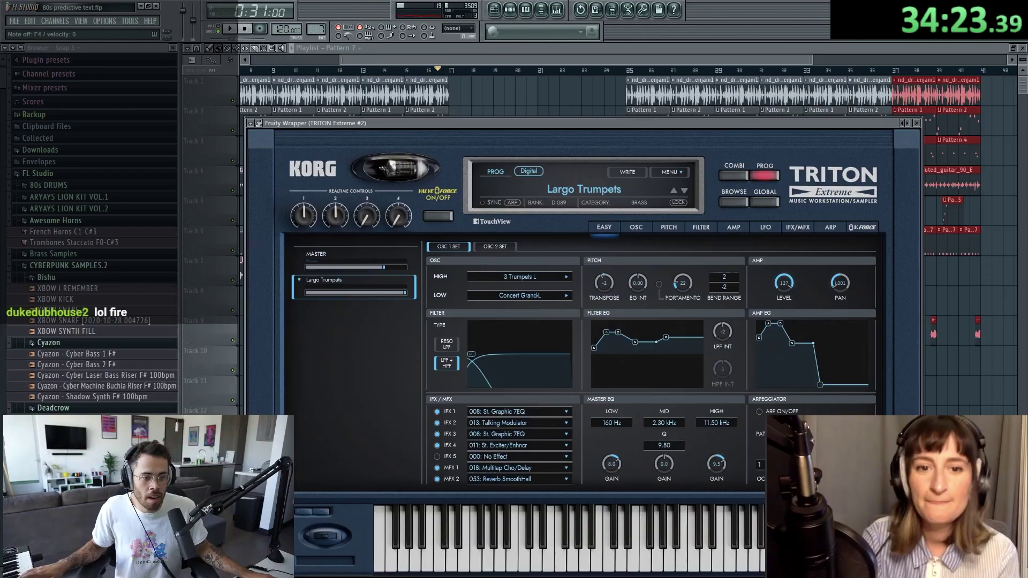
- Audition Hymnal Organ and Nu Piano in the second TRITON Extreme's program browser, keep Hymnal Organ, and close the instrument window
drag(589, 123, 571, 76)
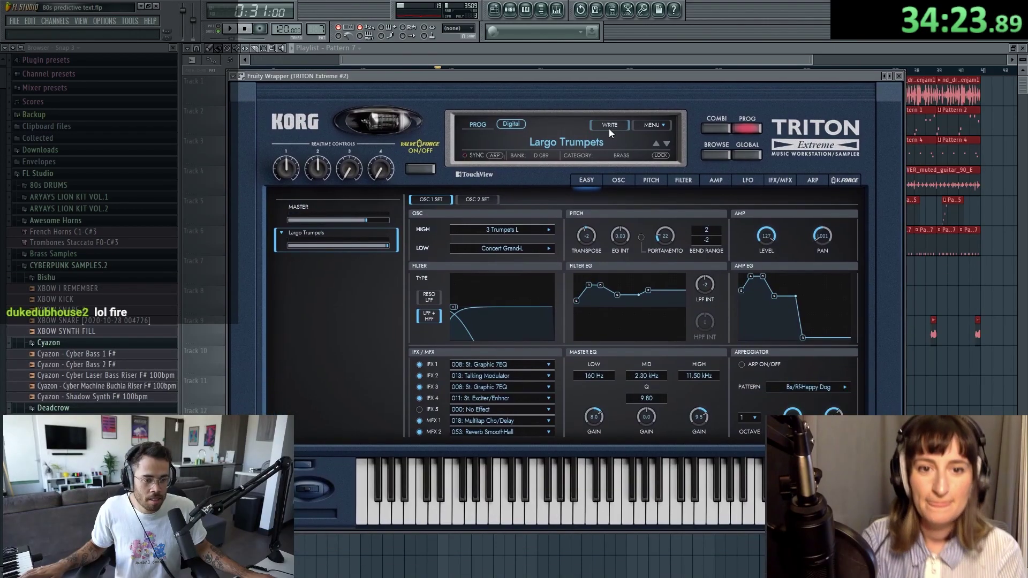
click(595, 142)
scroll(633, 364, down, 1)
click(633, 374)
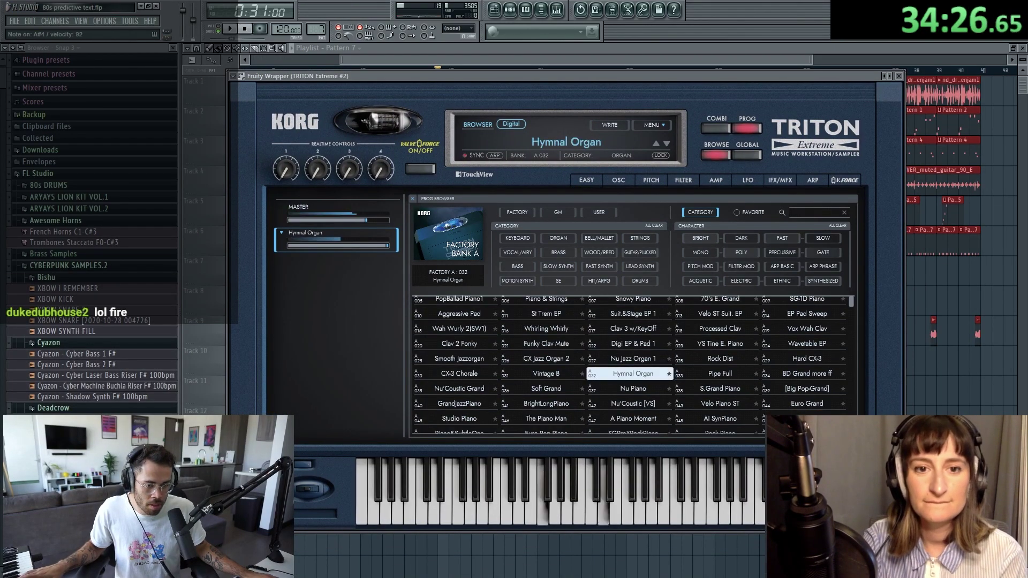
click(633, 388)
click(633, 374)
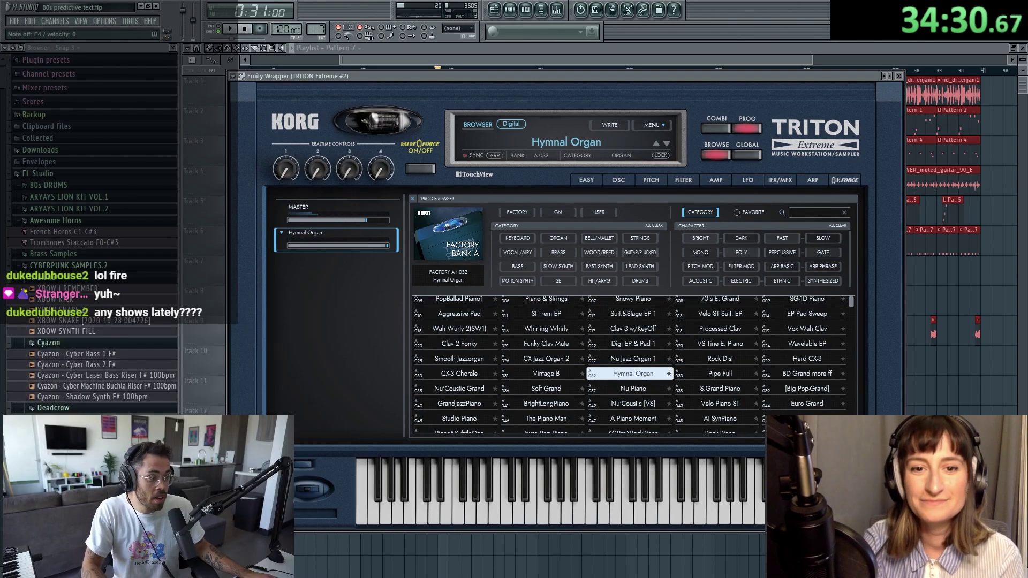
key(Escape)
- Play back the transition from bar 16 into the stripped-down section at bar 17 to try out the organ part
scroll(449, 73, up, 3)
key(space)
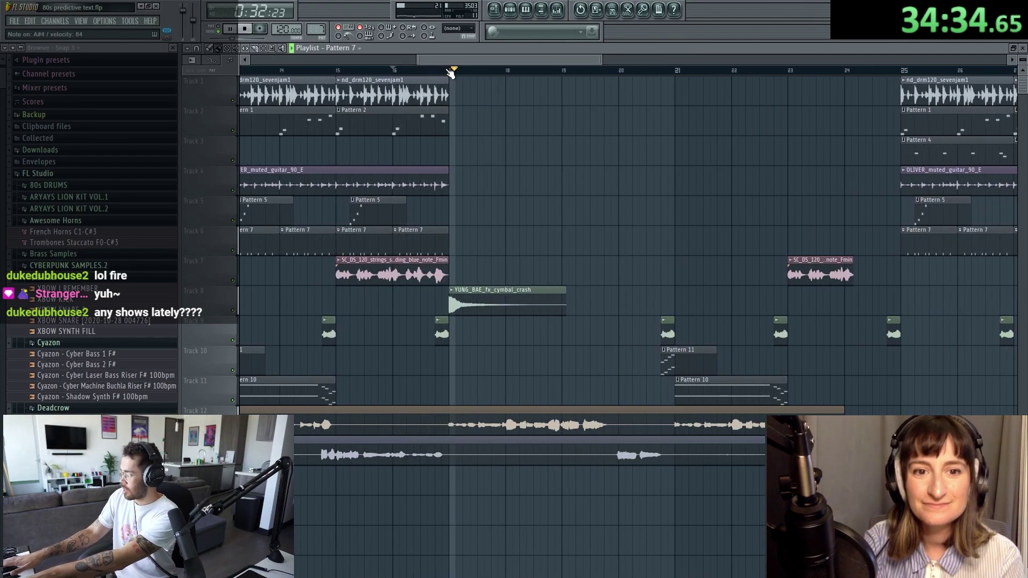
key(space)
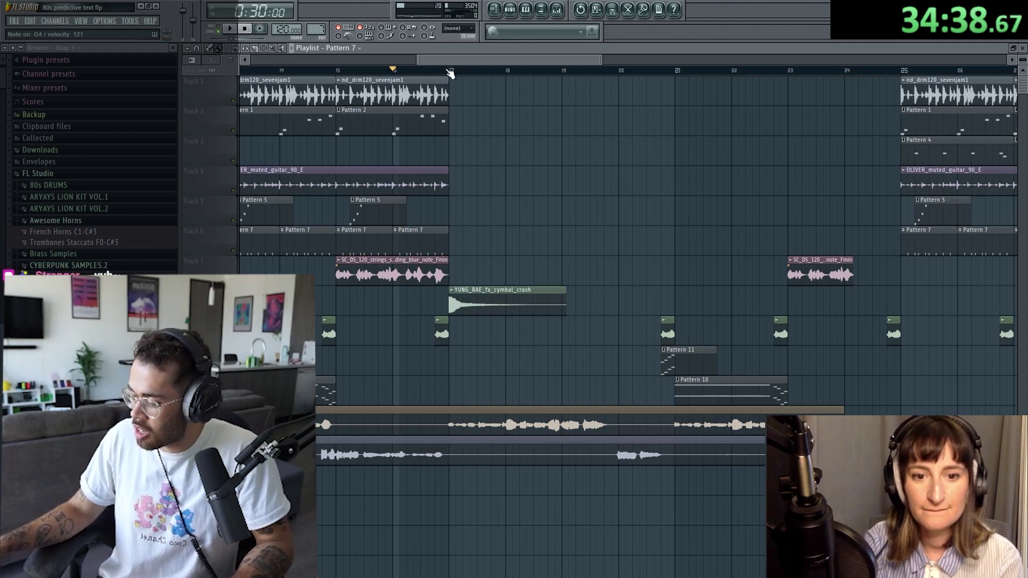
key(space)
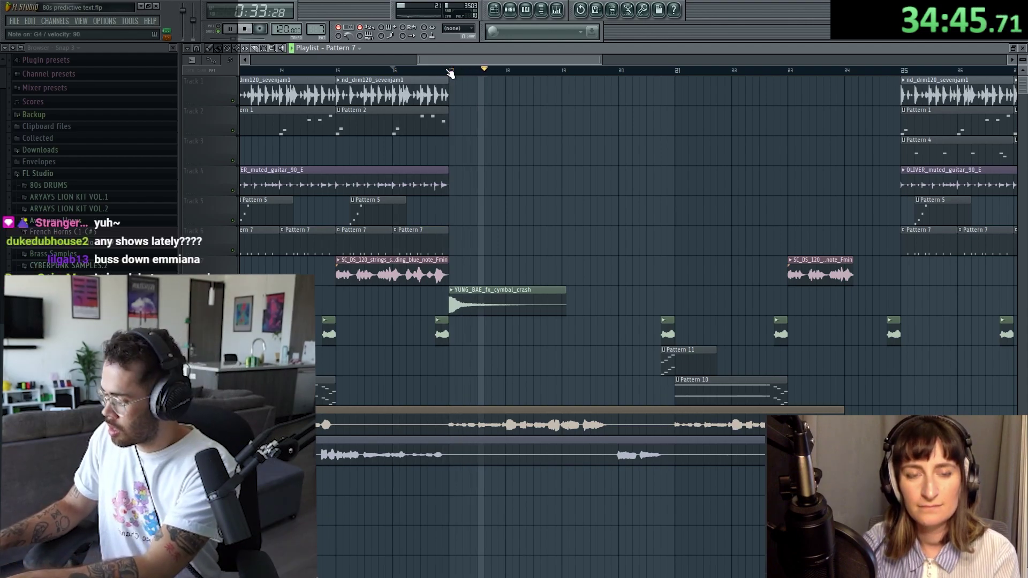
key(space)
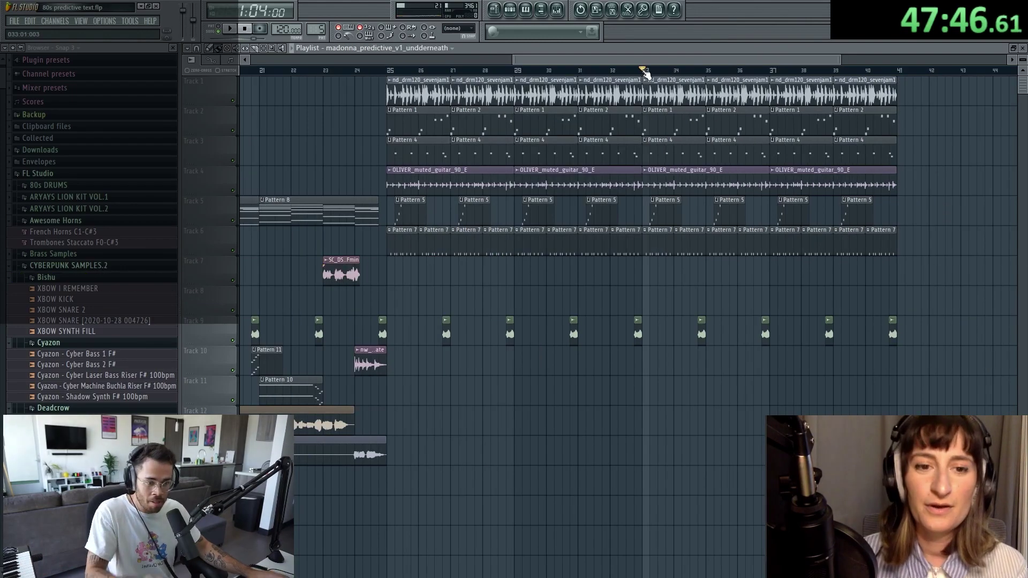
scroll(749, 71, right, 5)
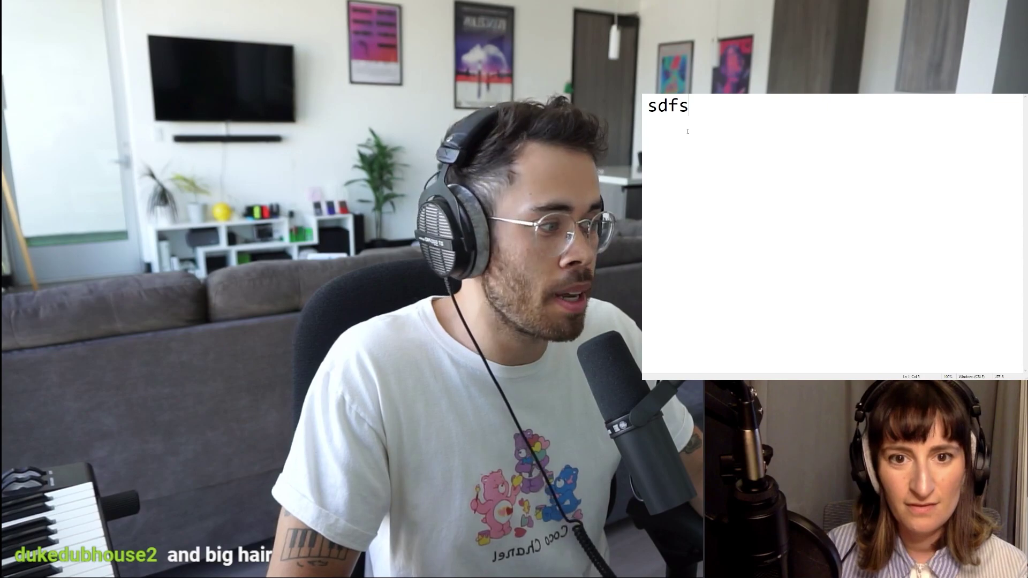
key(Return)
key(Return)
text(sides)
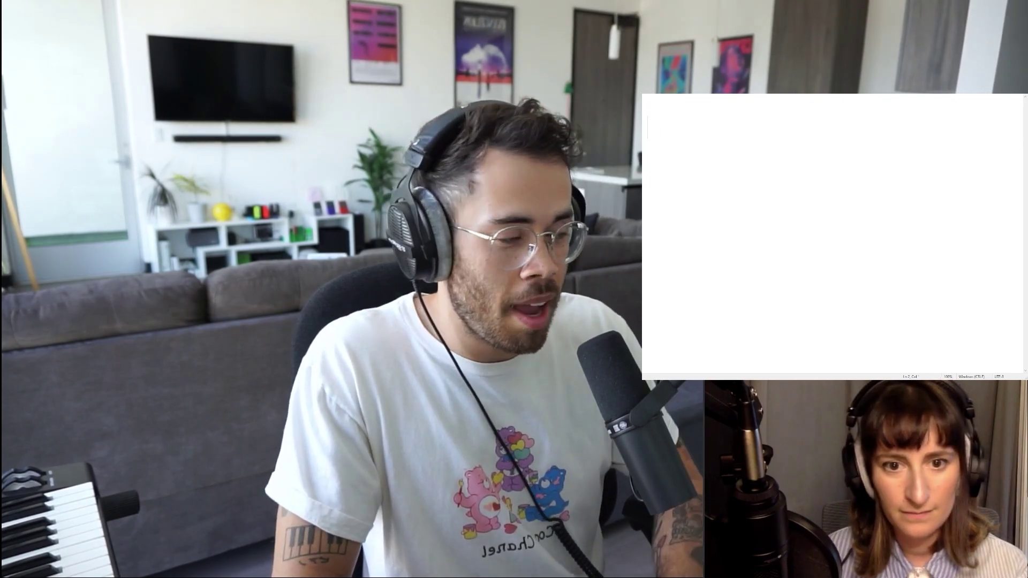
- In Notepad, write a first name plus "and I will be able to do that and then we can do this for you and your family"
text(nick)
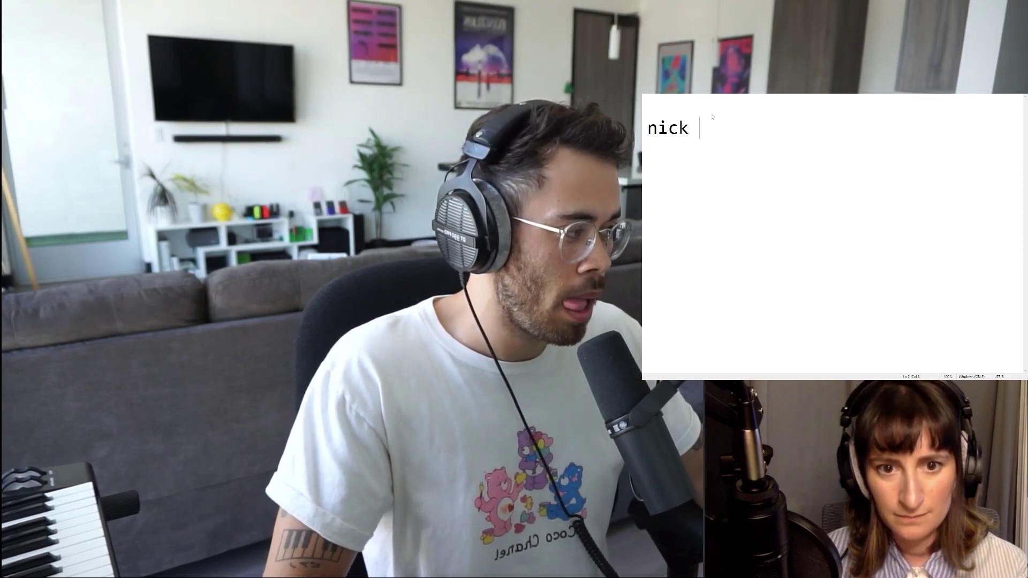
text(and I )
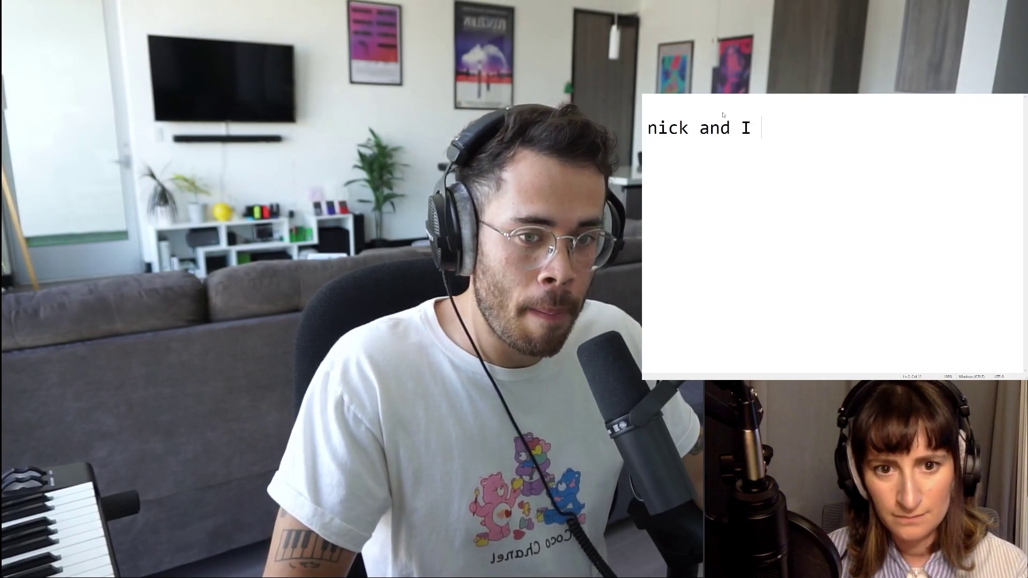
text(will be able to )
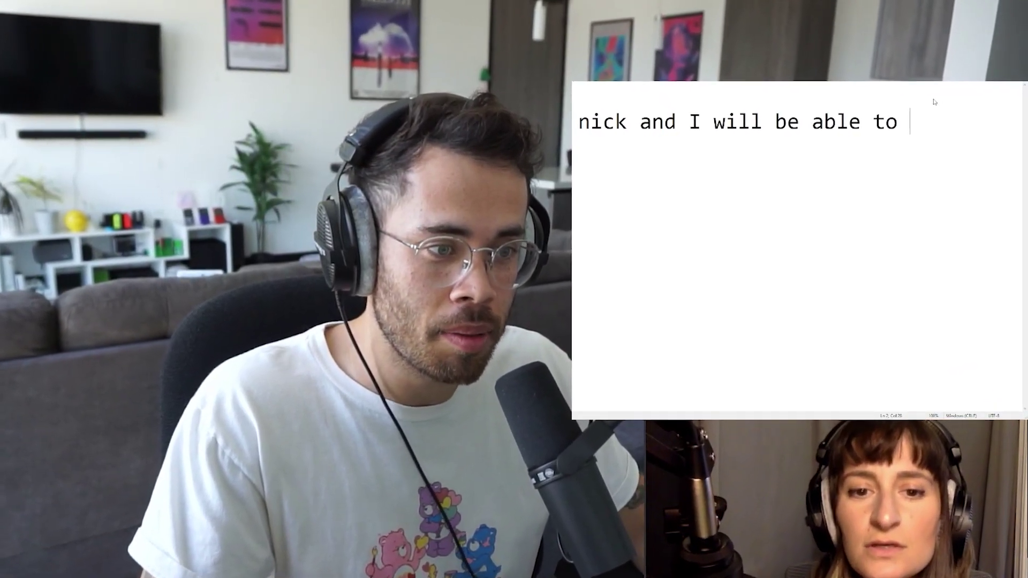
text(do that and )
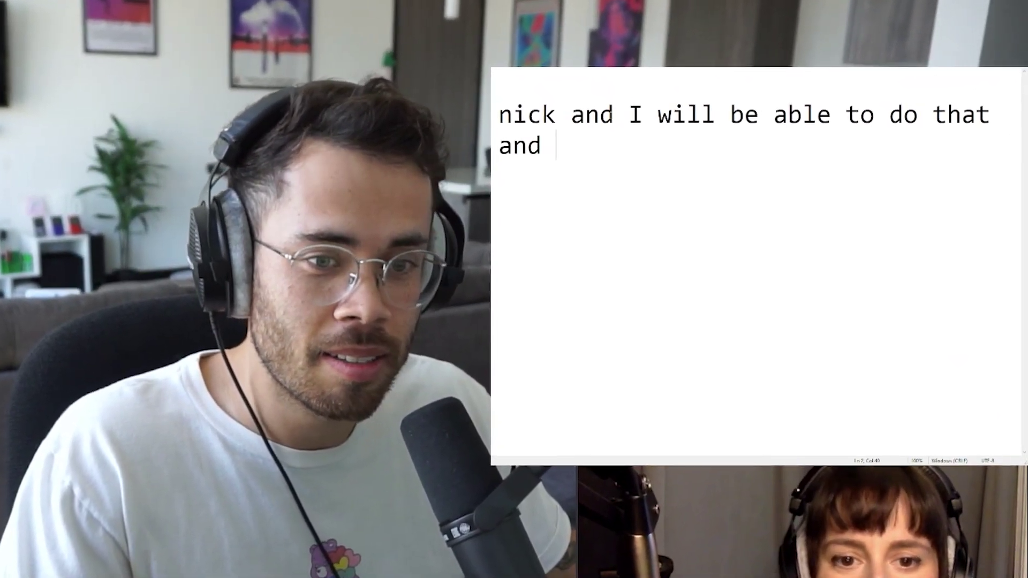
text(then we can do )
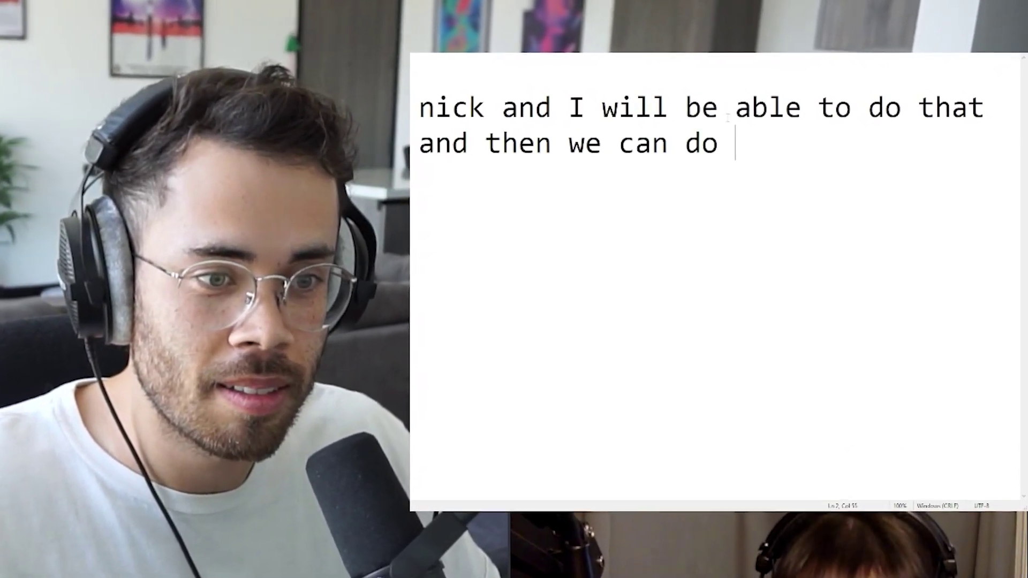
text(this for you and )
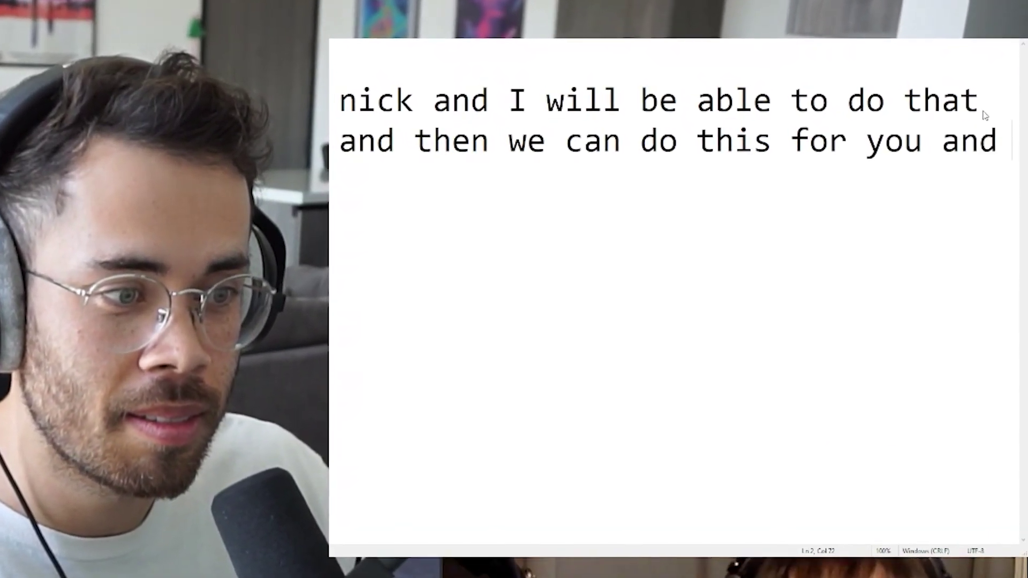
text(your family)
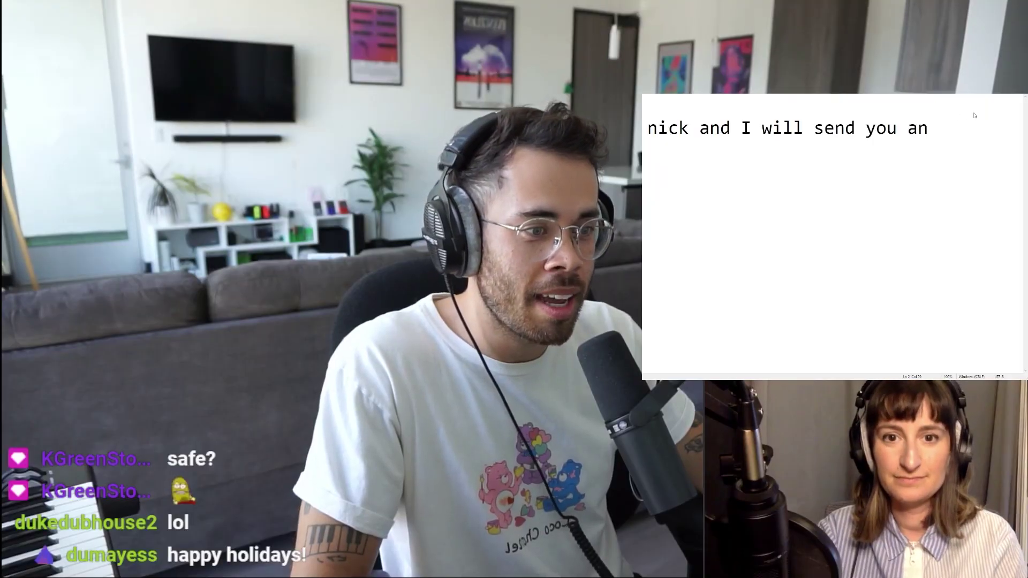
- Continue the Notepad lyrics with "update on the other day to get the job done" through "have a nice place for me to do that"
text(update)
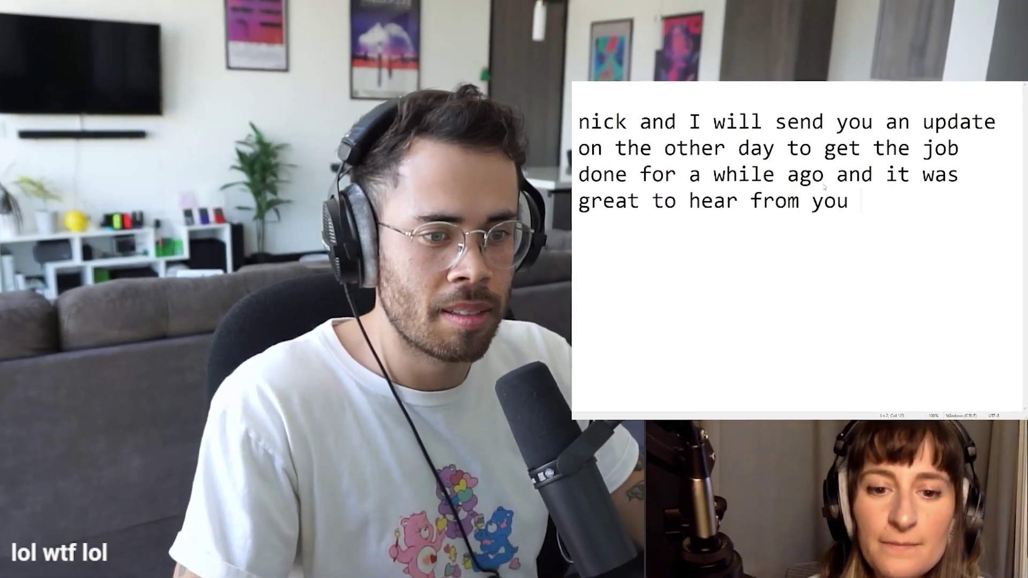
text(guys have a nice place)
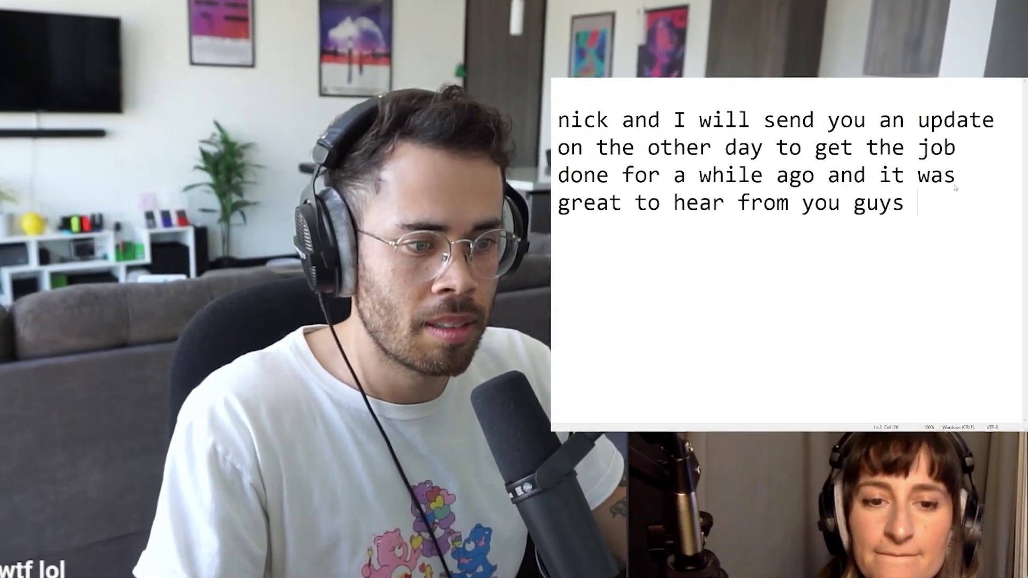
text( for me to do that)
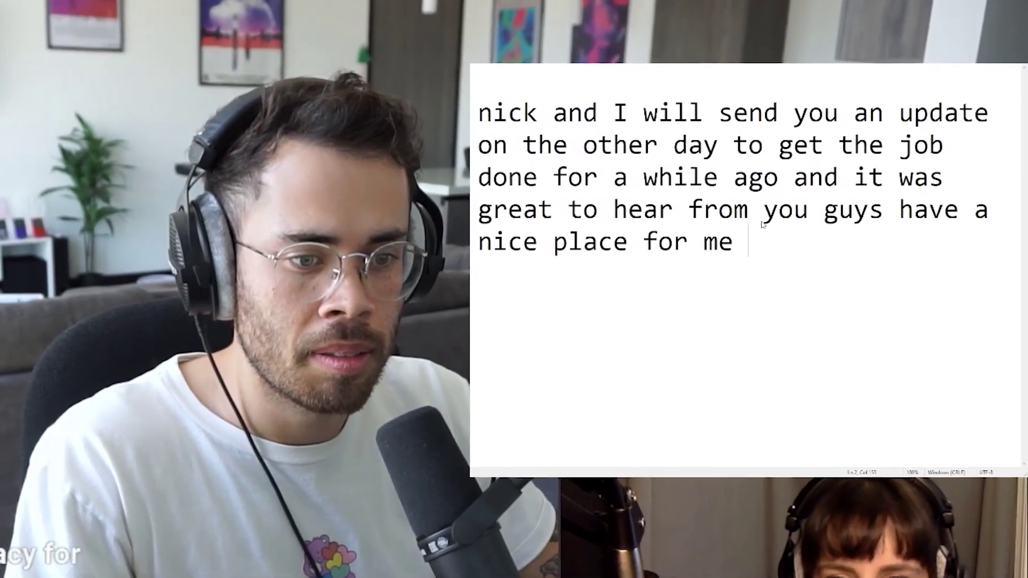
- Extend the lyrics with "and then we can do that" twice, ending in "comments on this page is not a problem with the other day."
text( and then we can do that and then we can do that)
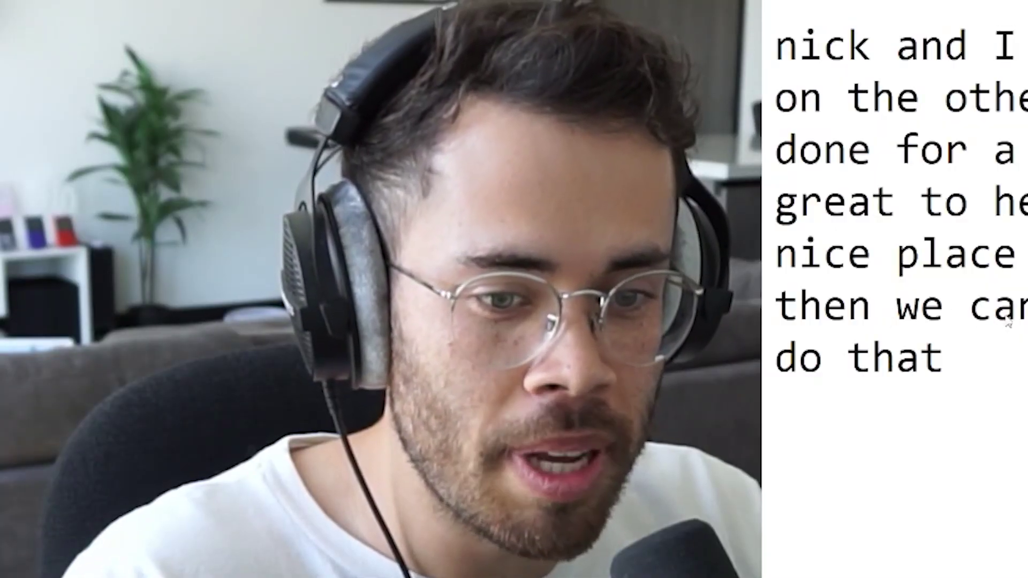
text( and if you have any)
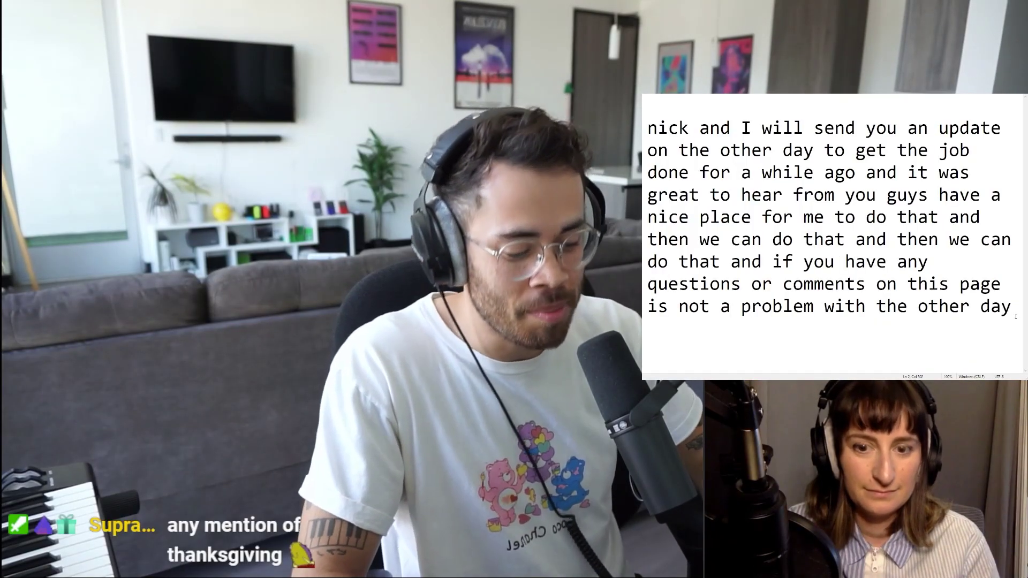
text(.)
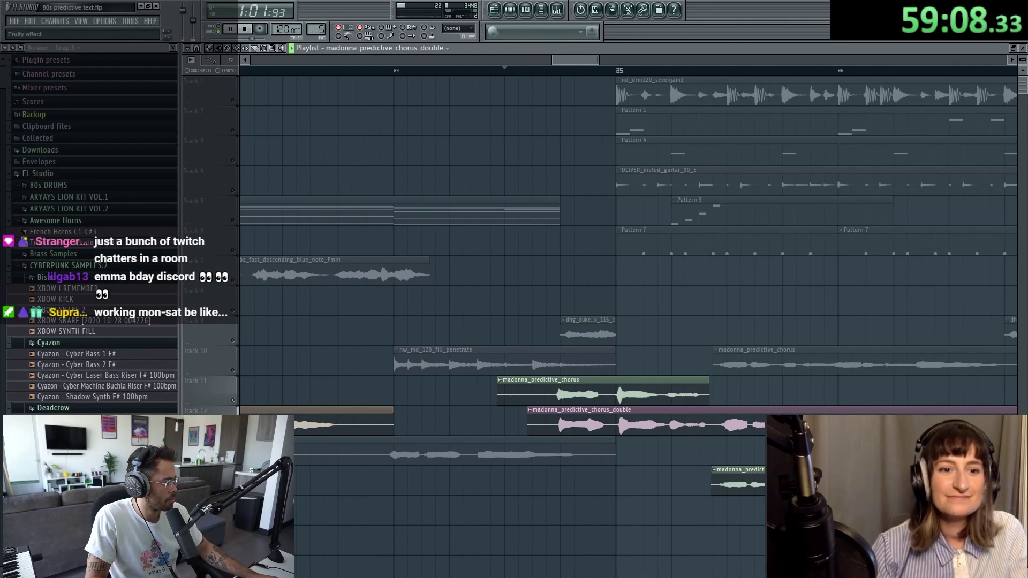
- In FL Studio, roll off the low end of the madonna_predictive_chorus_double vocal with Fruity Parametric EQ 2 and close the effect
drag(315, 271, 313, 302)
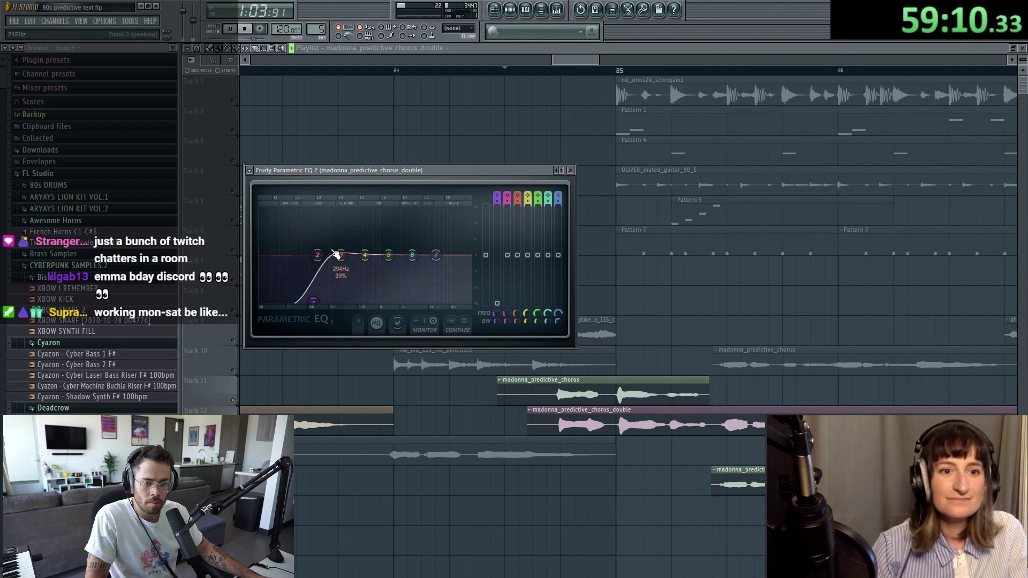
click(571, 170)
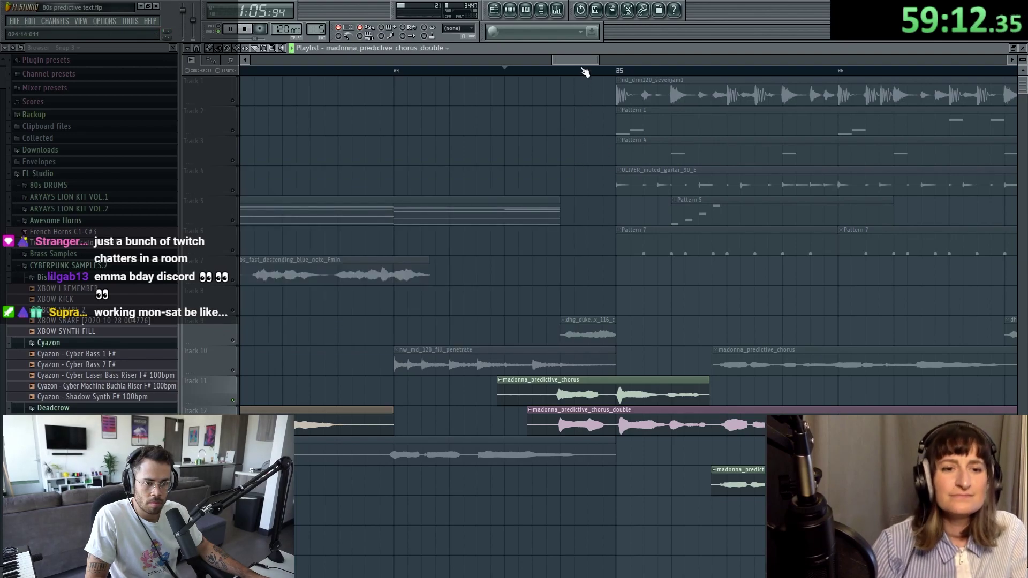
- Close the vocal's channel settings and move the madonna_predictive_chorus_background clip on Track 13 to start at about bar 27.7
scroll(585, 72, down, 6)
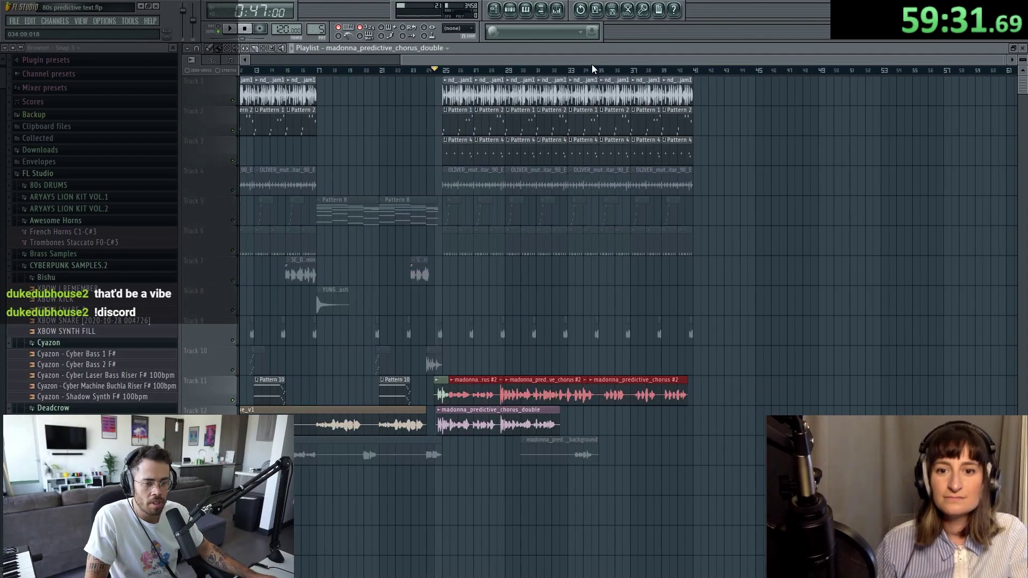
scroll(704, 489, left, 2)
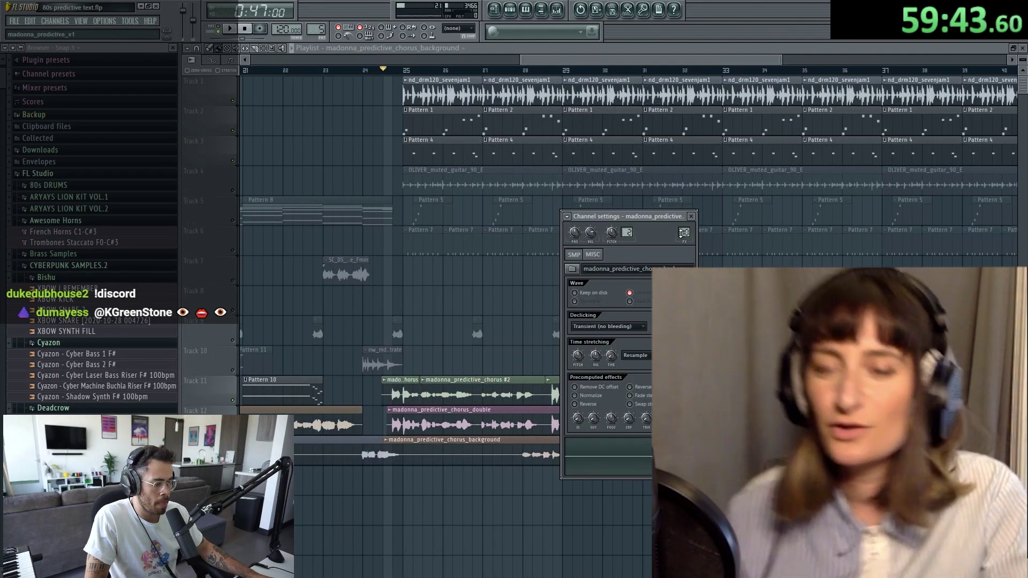
key(space)
click(690, 216)
drag(384, 454, 510, 455)
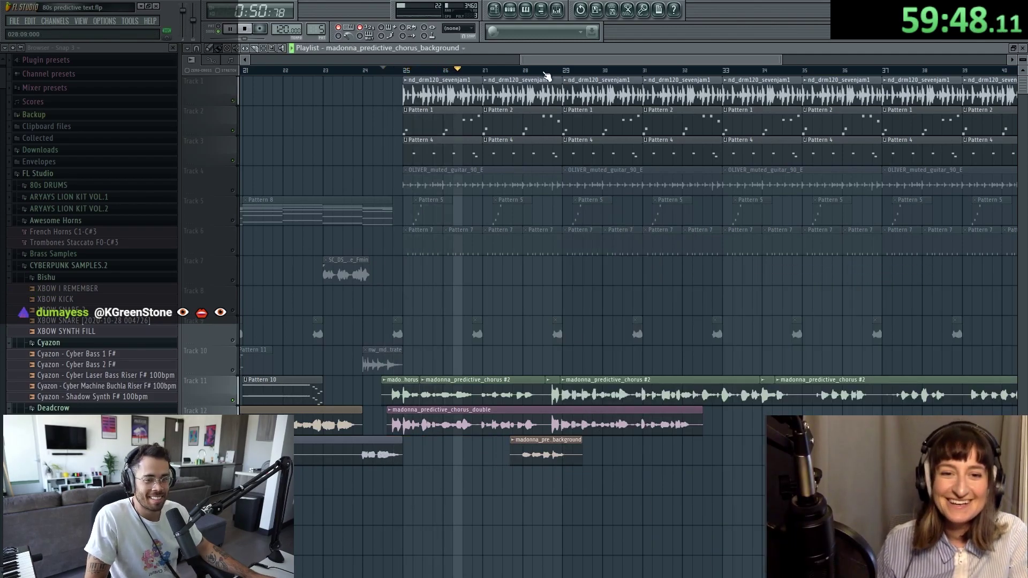
- Play back the chorus from bar 24 to just past bar 29 to check the background vocal's timing, and stop playback
scroll(546, 75, up, 5)
scroll(550, 75, up, 3)
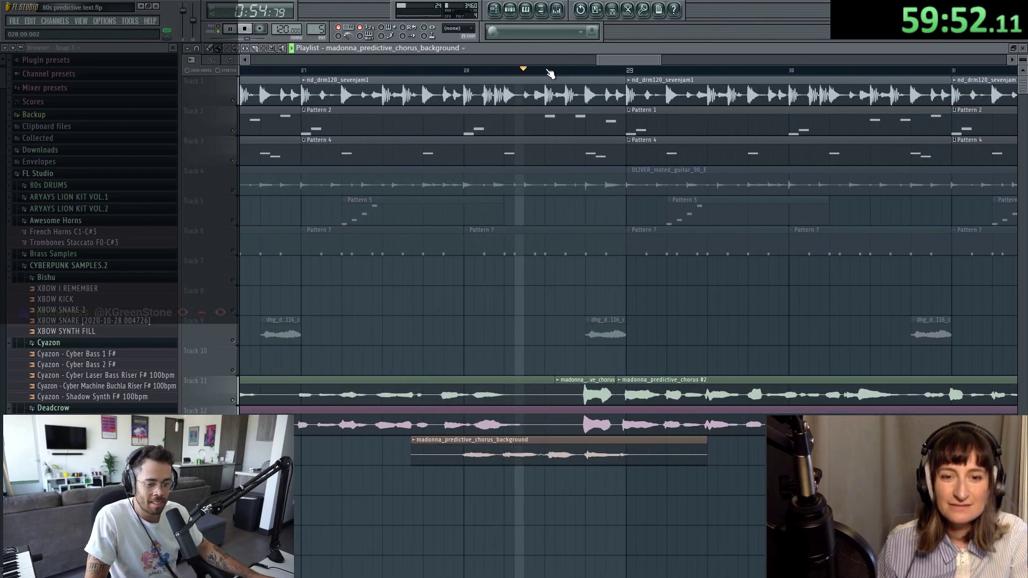
scroll(547, 69, right, 1)
scroll(549, 70, down, 3)
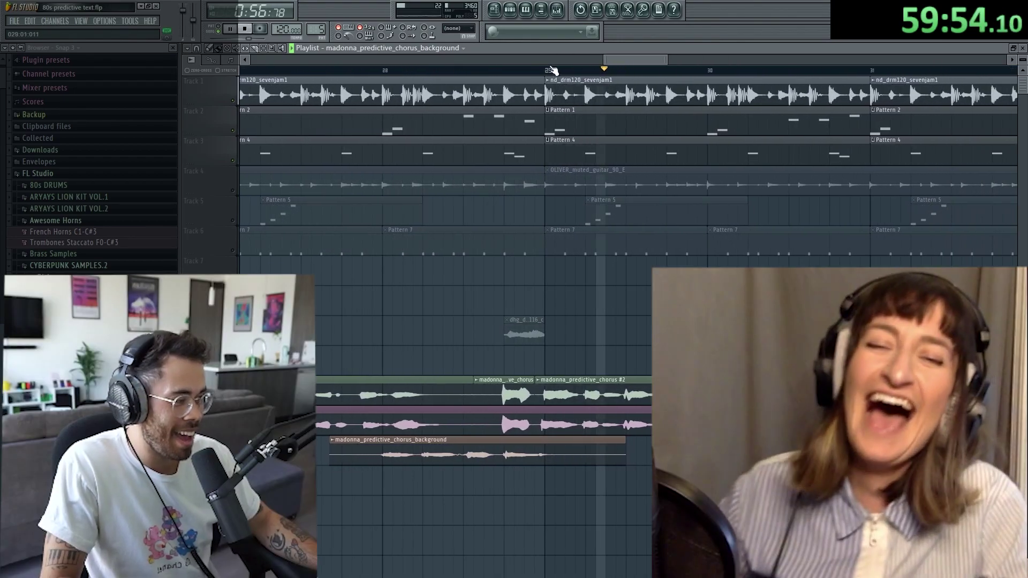
scroll(557, 74, down, 2)
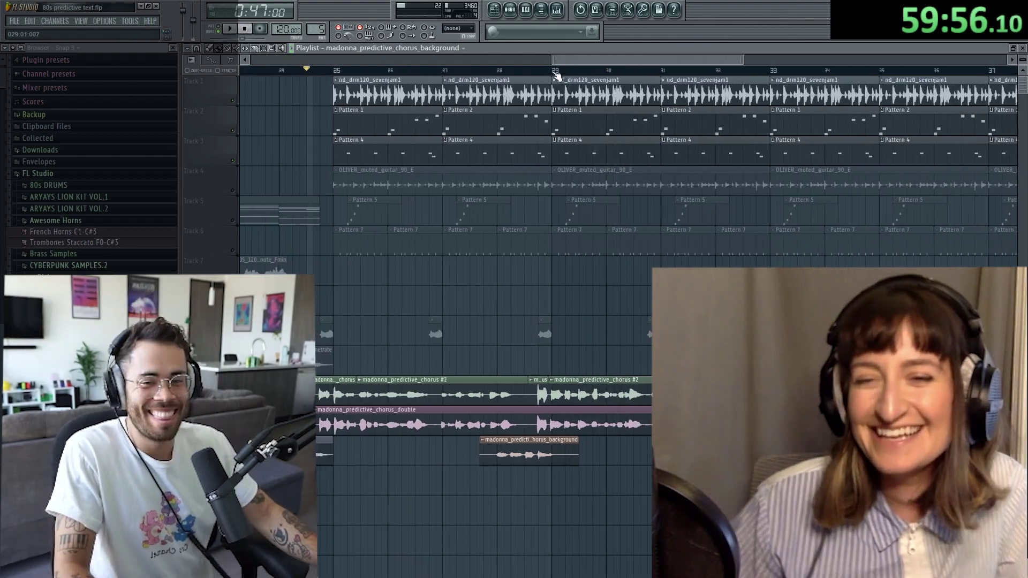
key(space)
right_click(233, 161)
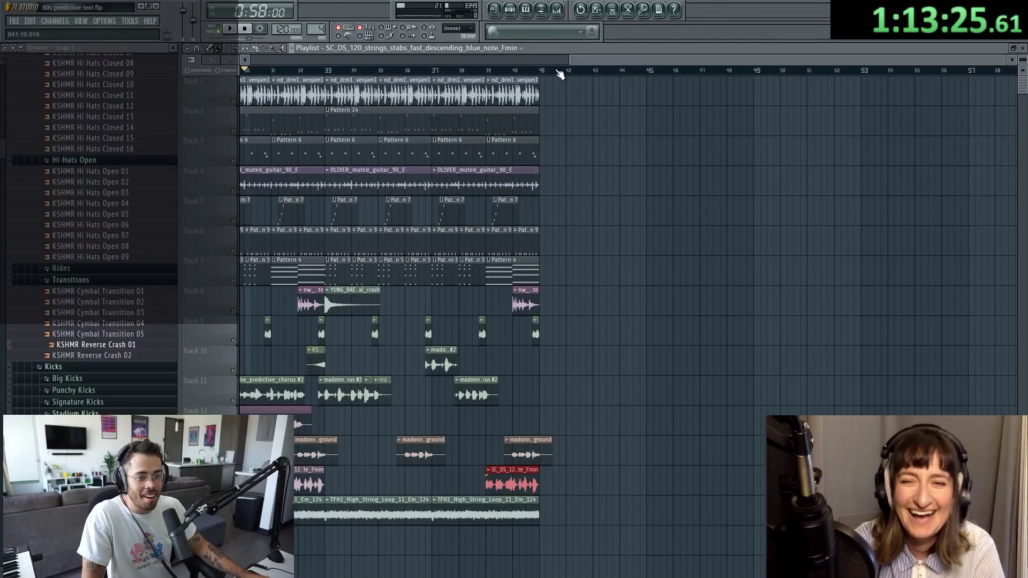
- Open Fruity Delay 2 on the recorded 80s predictive text Audio Clip vocal, stop playback, and save the project
scroll(560, 74, down, 3)
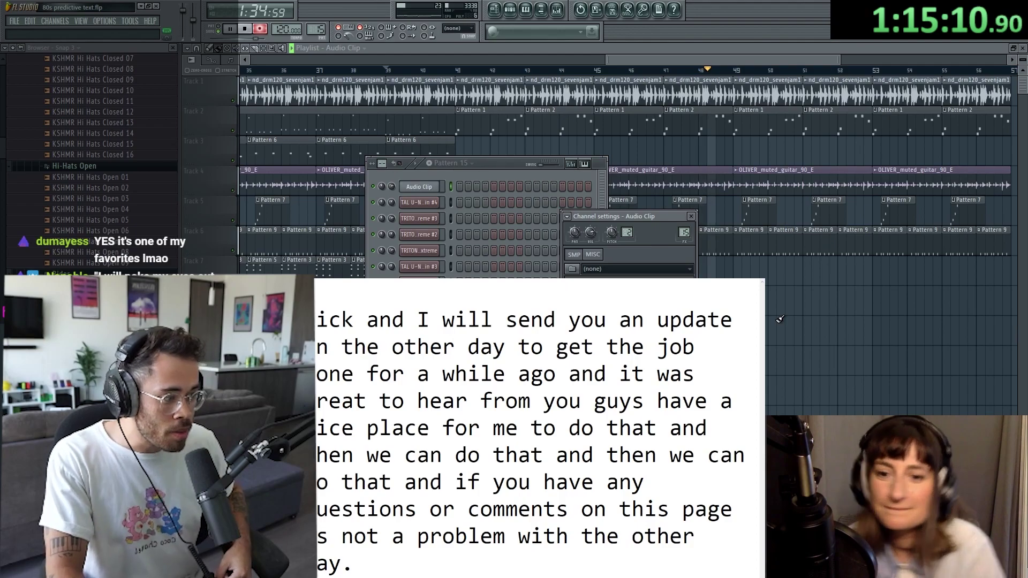
click(640, 60)
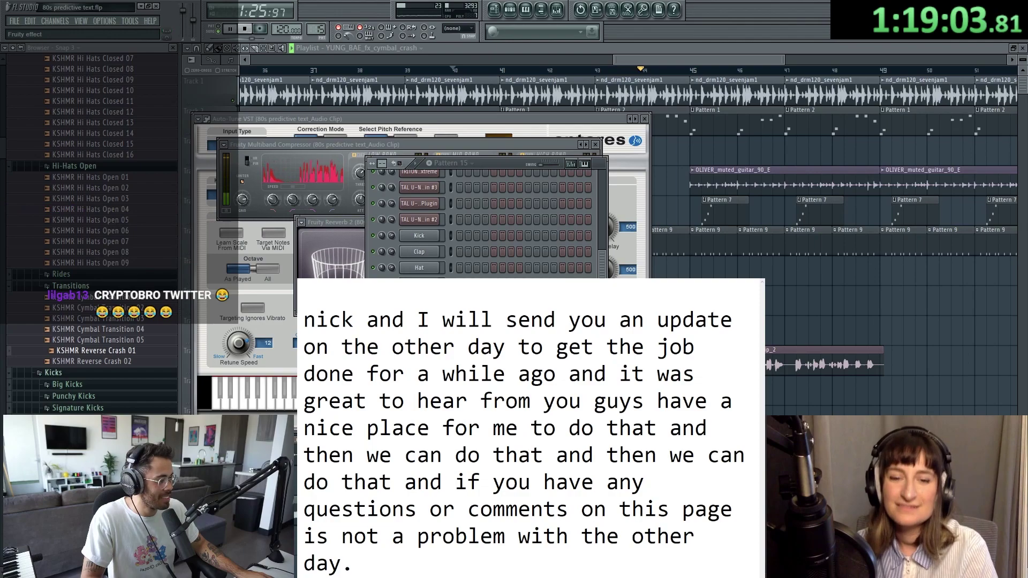
click(370, 198)
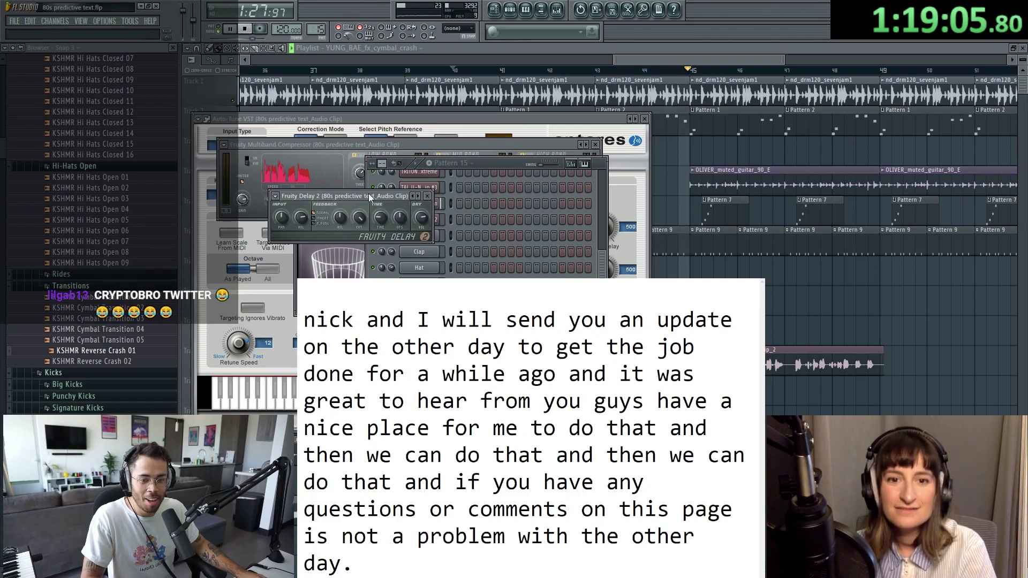
key(space)
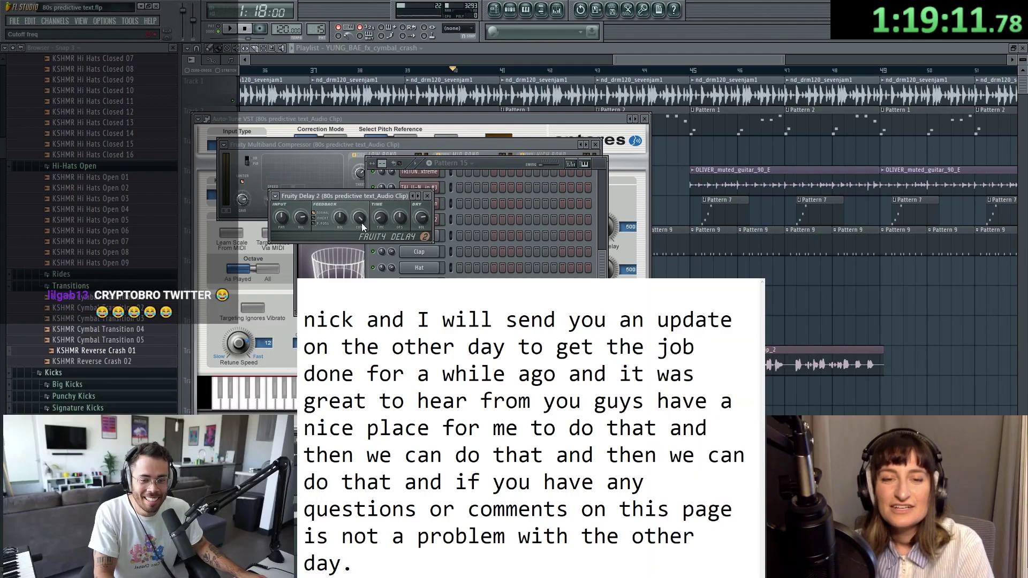
key(ctrl+s)
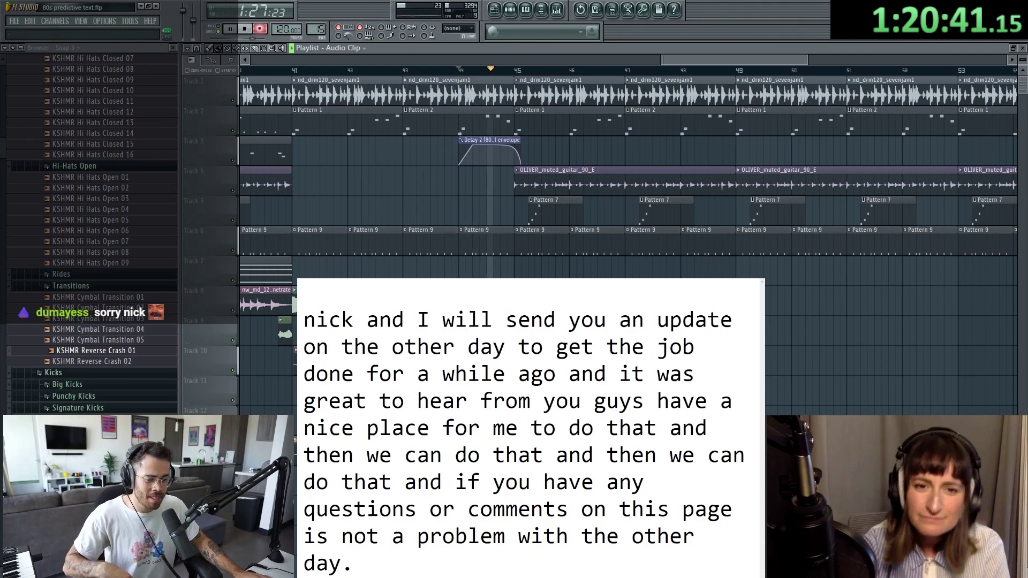
- Play the section around bar 41 and check the channel settings of the 80s predictive text Audio Clip on Track 10
key(space)
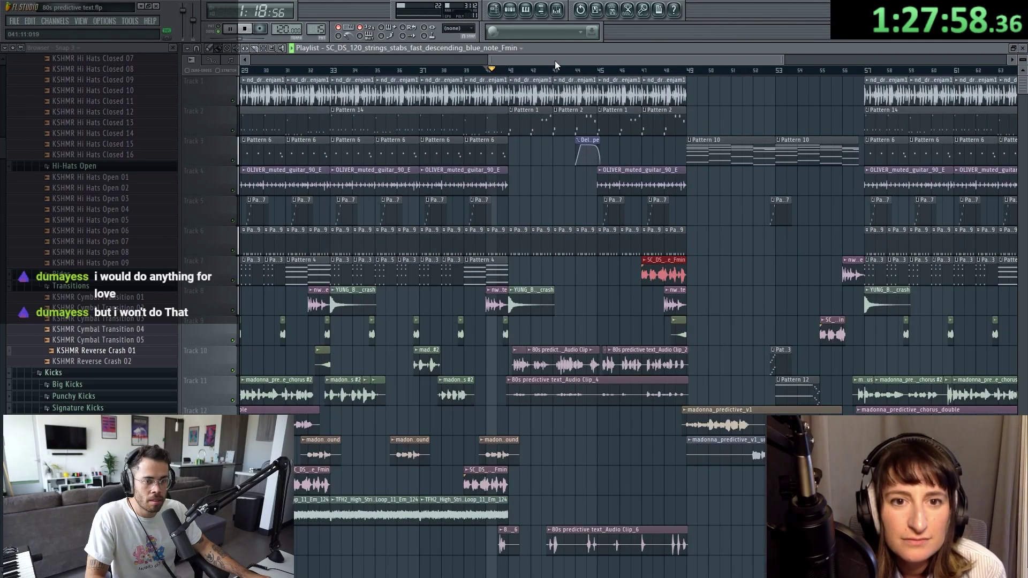
drag(555, 65, 598, 64)
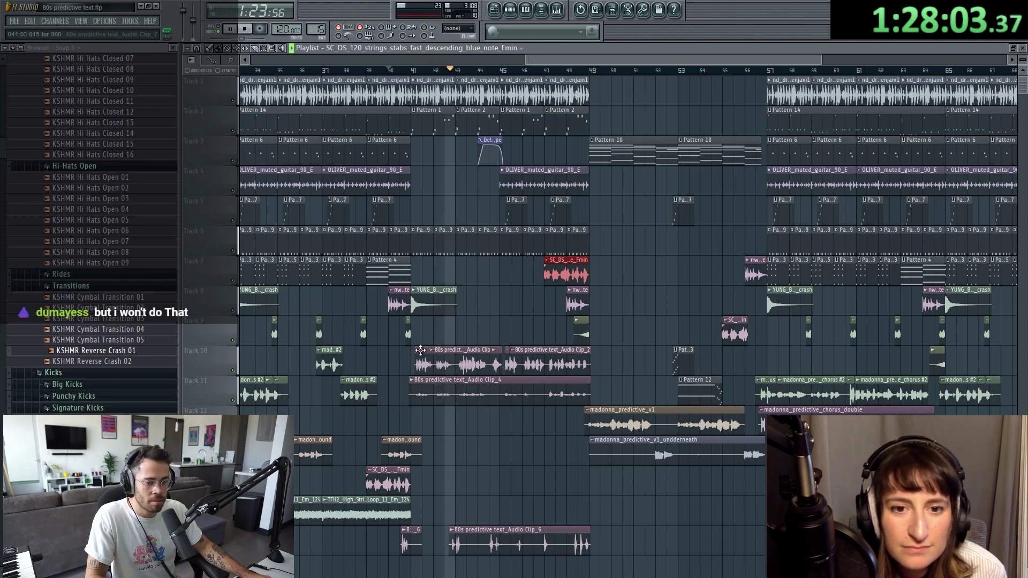
double_click(421, 350)
click(689, 213)
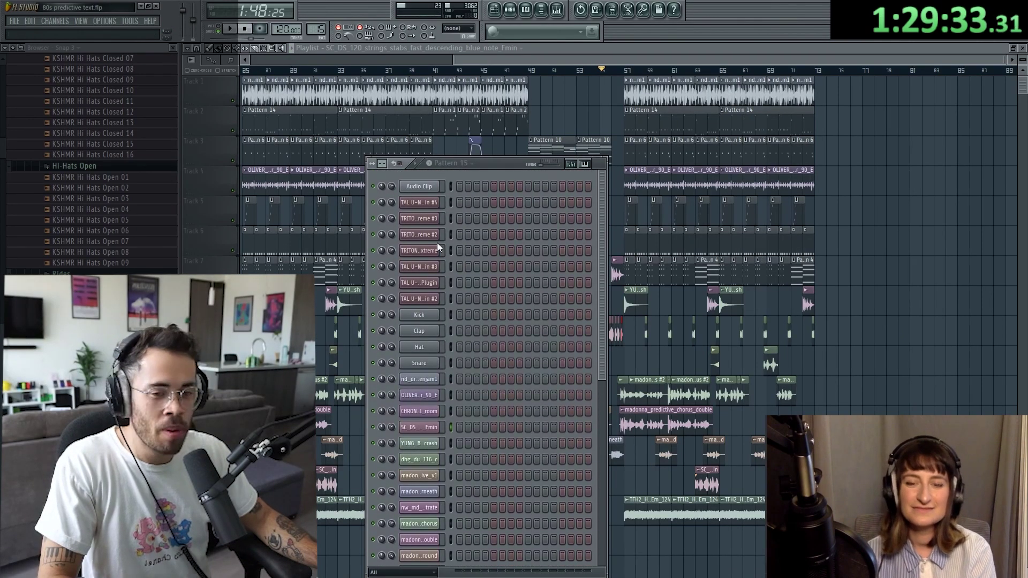
- Select the Audio Clip channel, add a Serum instrument to the channel rack, and reposition its window
click(450, 187)
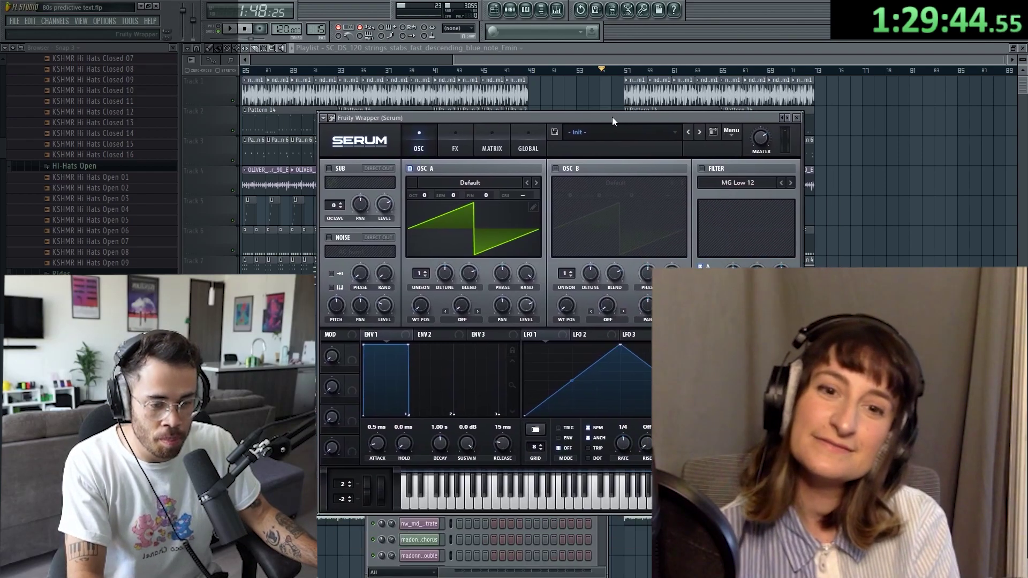
drag(612, 117, 601, 110)
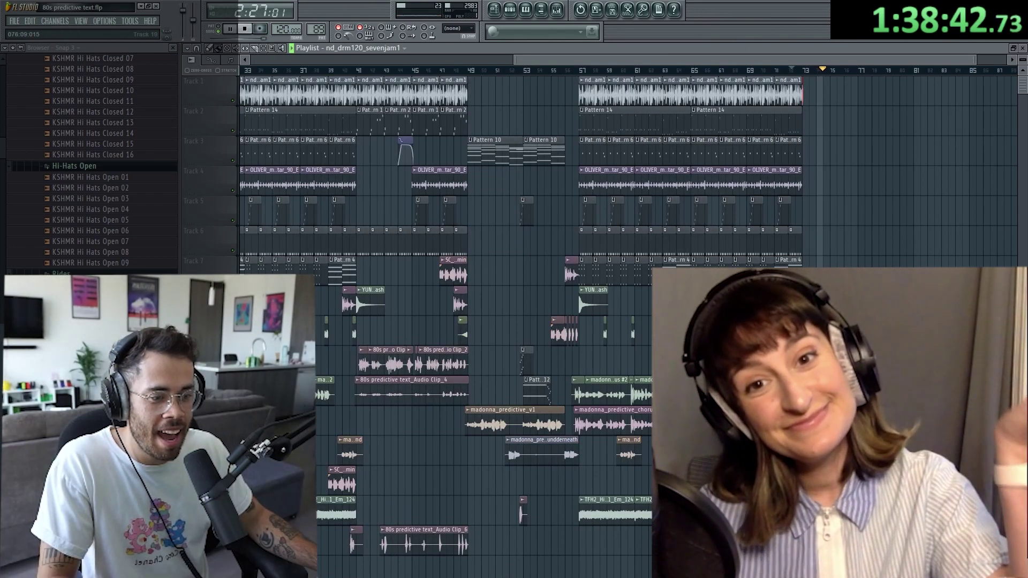
- Stop playback past the end of the arrangement and play the full song from bar 1
key(space)
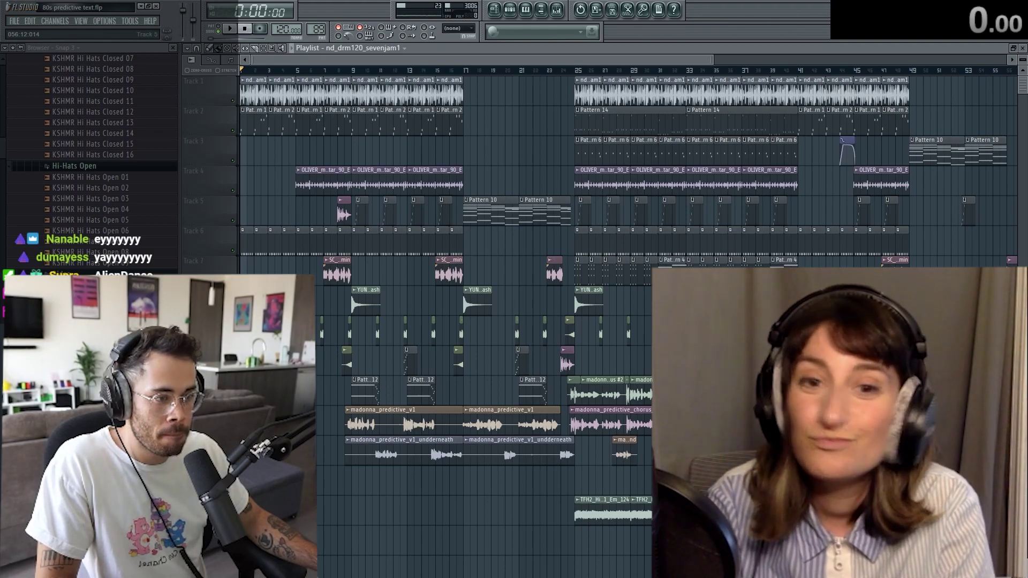
key(Page_Up)
key(space)
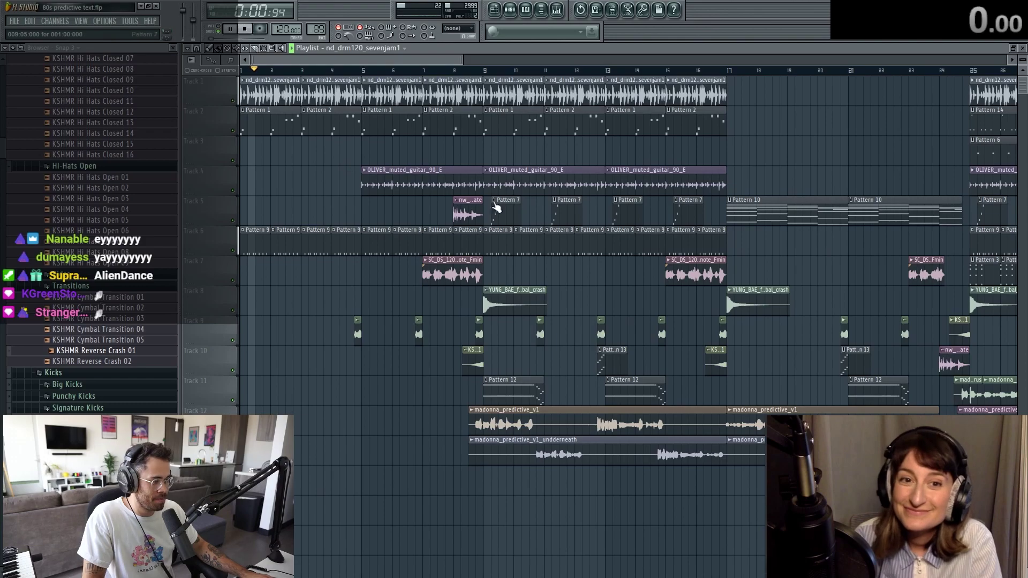
scroll(420, 70, down, 3)
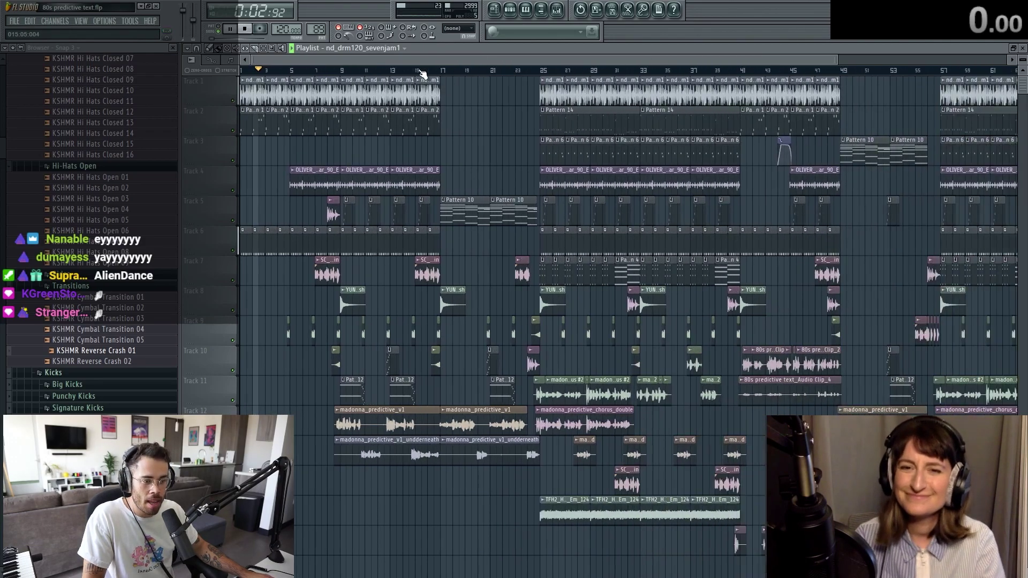
scroll(420, 70, down, 2)
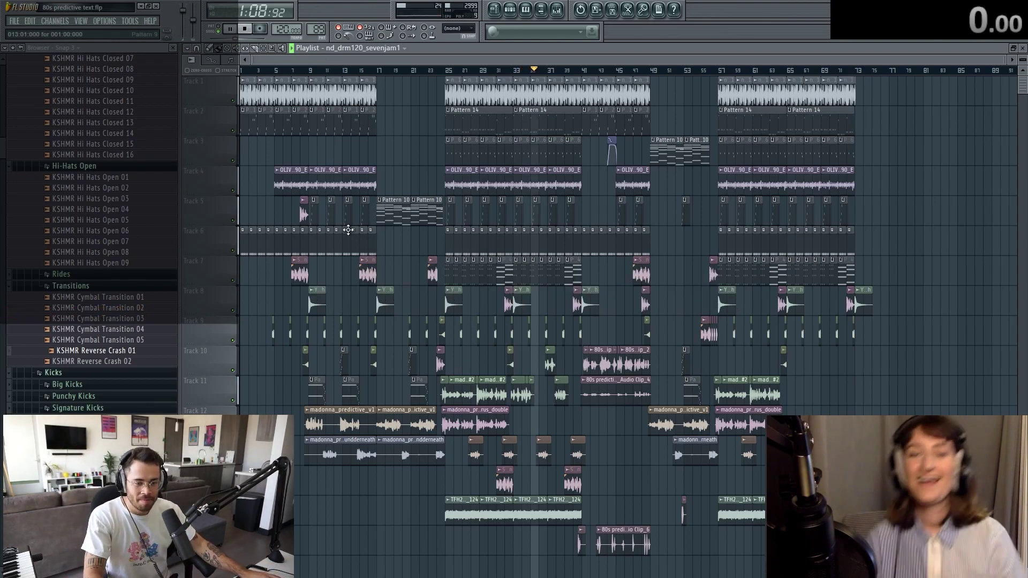
- Copy the KSHMR Reverse Crash 01 clip leading into bar 33 on Track 10 to Track 12, leading into bar 41
click(509, 364)
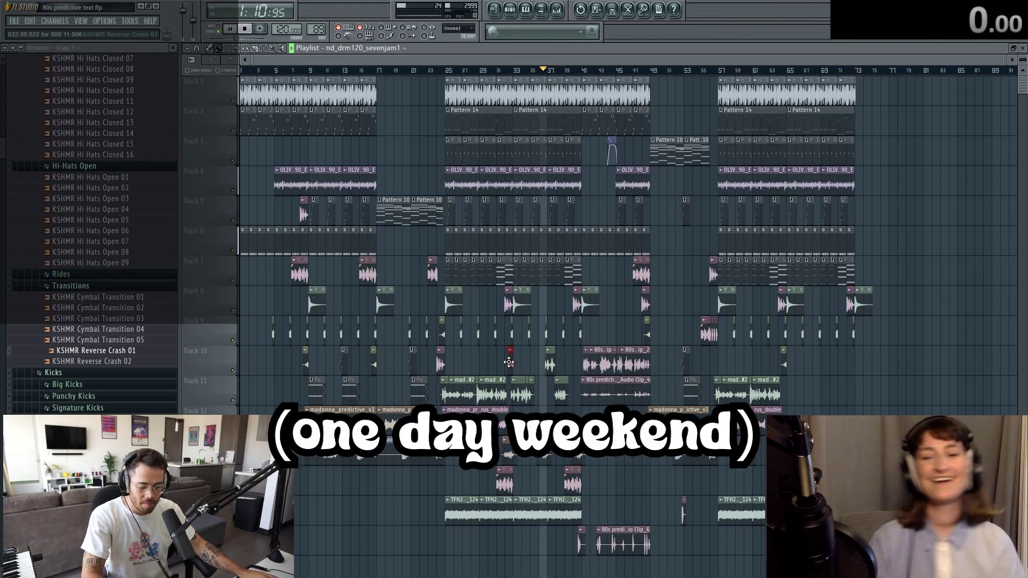
drag(264, 368, 579, 425)
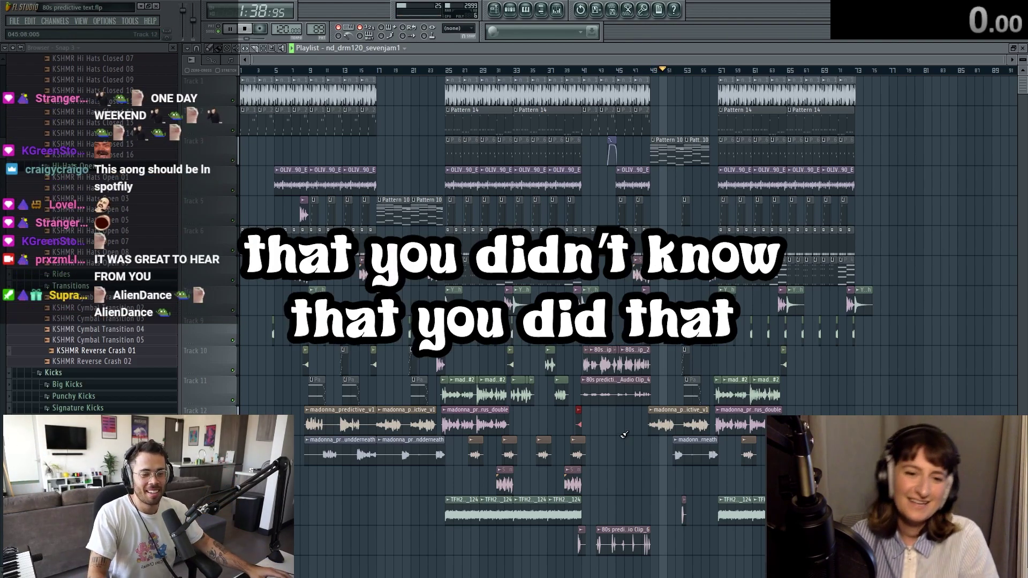
- Add the YUNG_BAE_fx_cymbal_crash and a short nd_drm120_sevenjam1 hit at bar 49, and stop playback at the end of the song
click(796, 305)
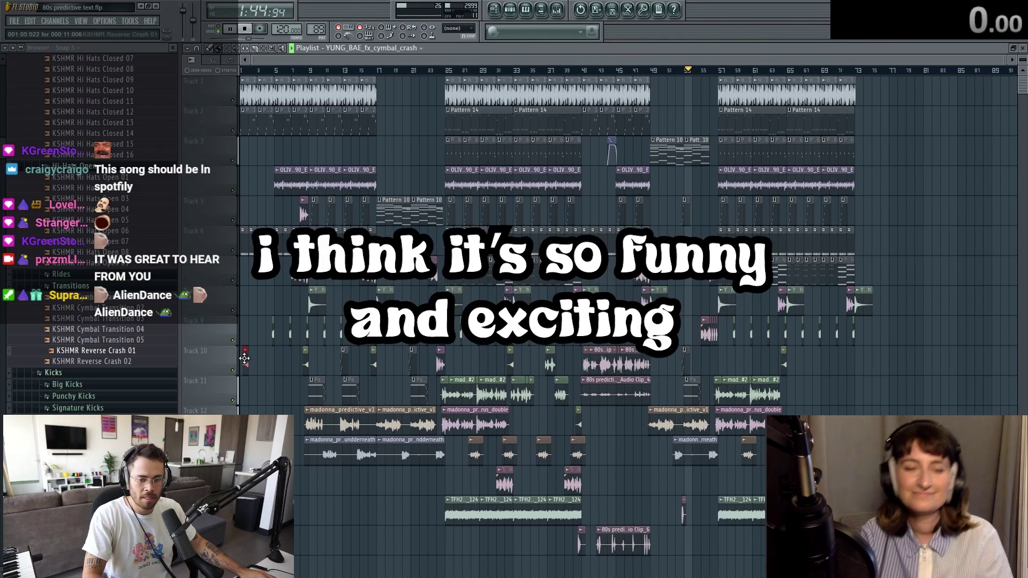
click(856, 91)
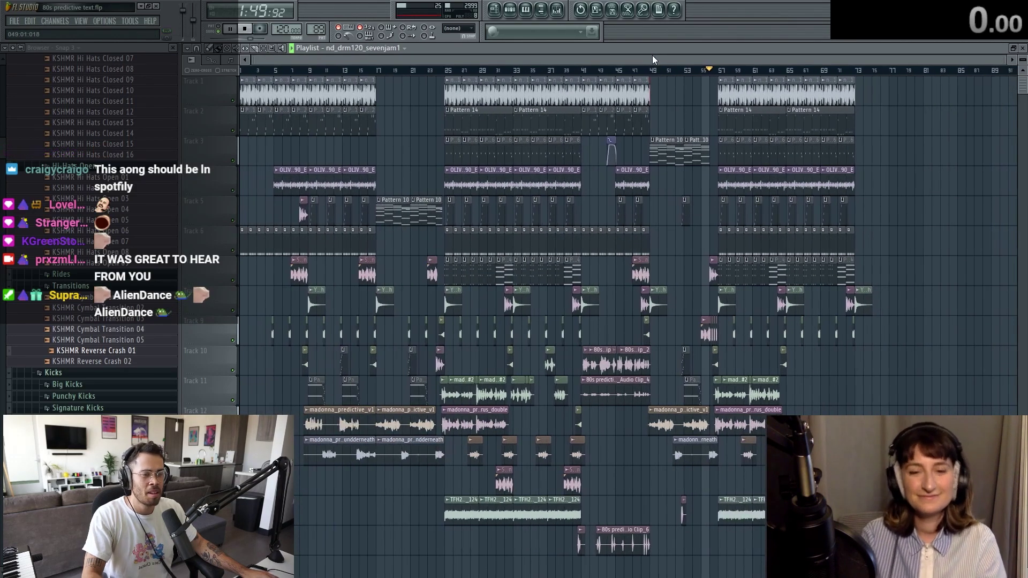
drag(652, 55, 658, 56)
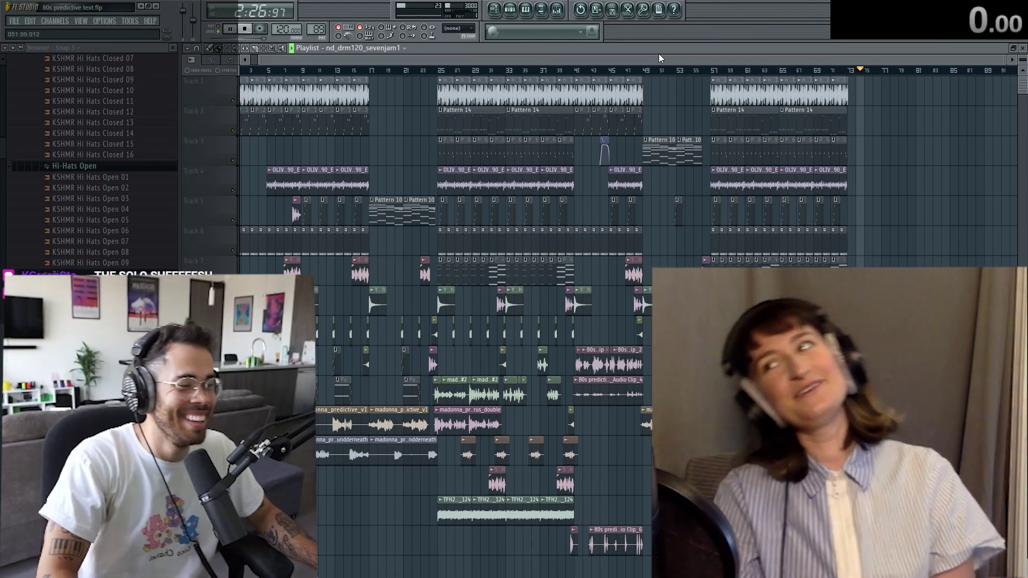
key(space)
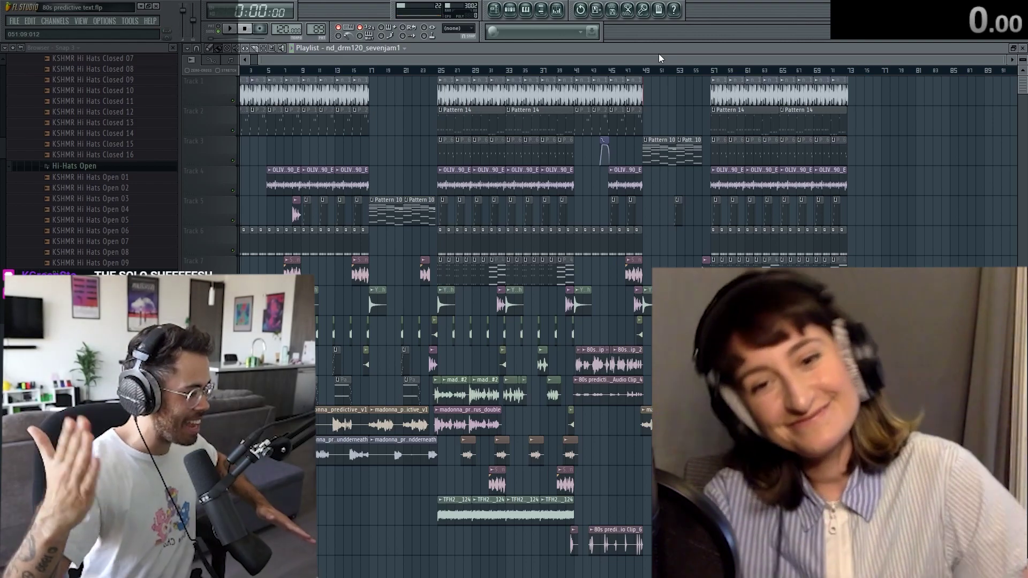